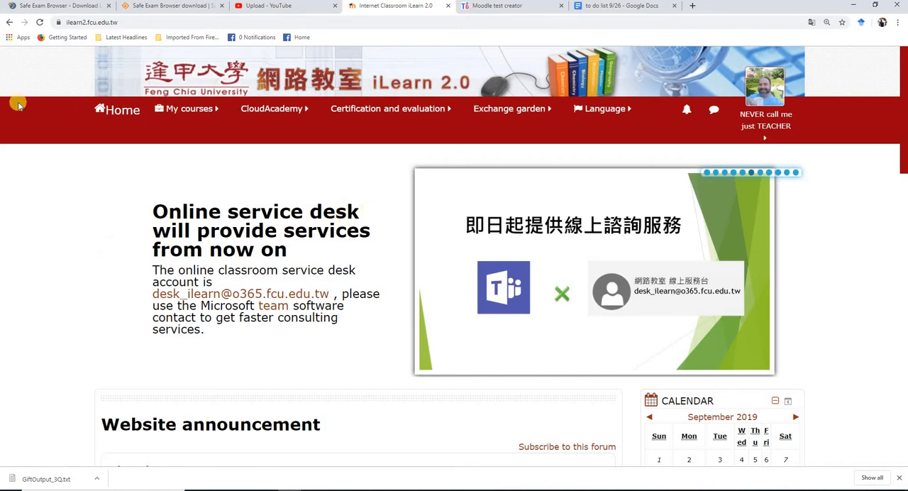
Open the question bank of the course 1081 THIRD-YEAR ENGLISH (Room 3) [0043]
click(188, 107)
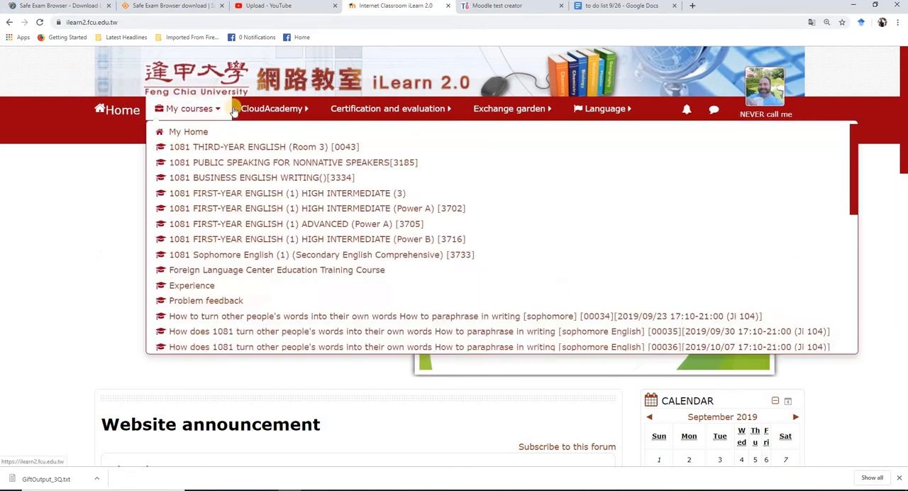
click(191, 147)
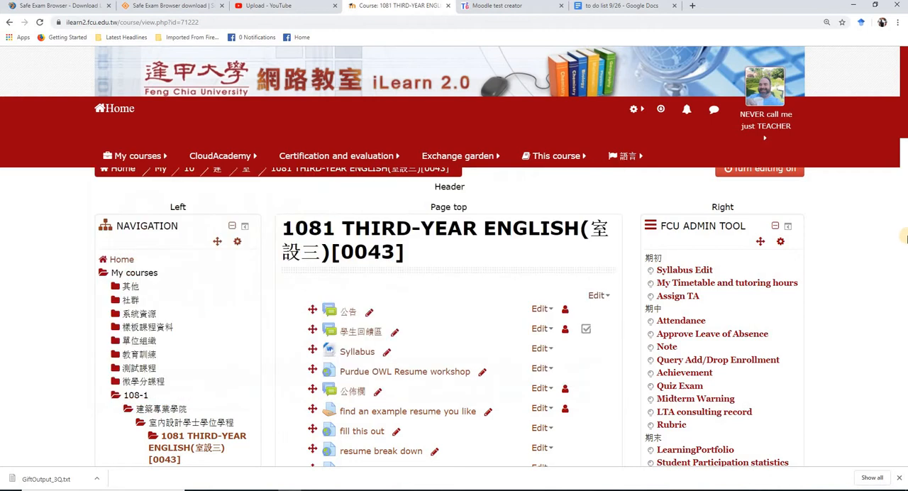
scroll(81, 157, down, 5)
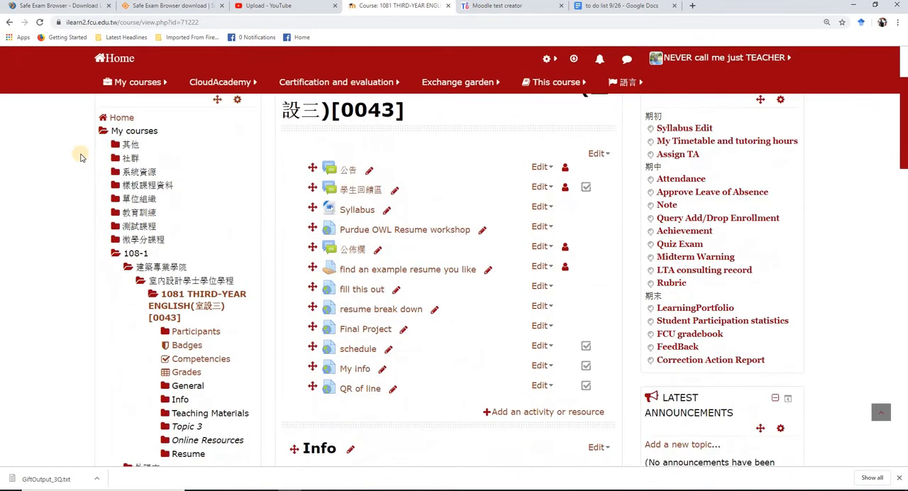
scroll(81, 156, down, 4)
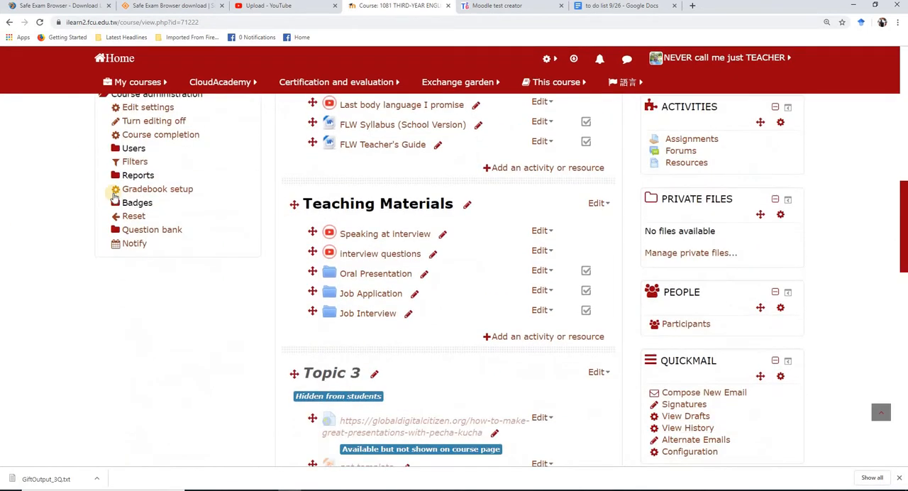
click(154, 235)
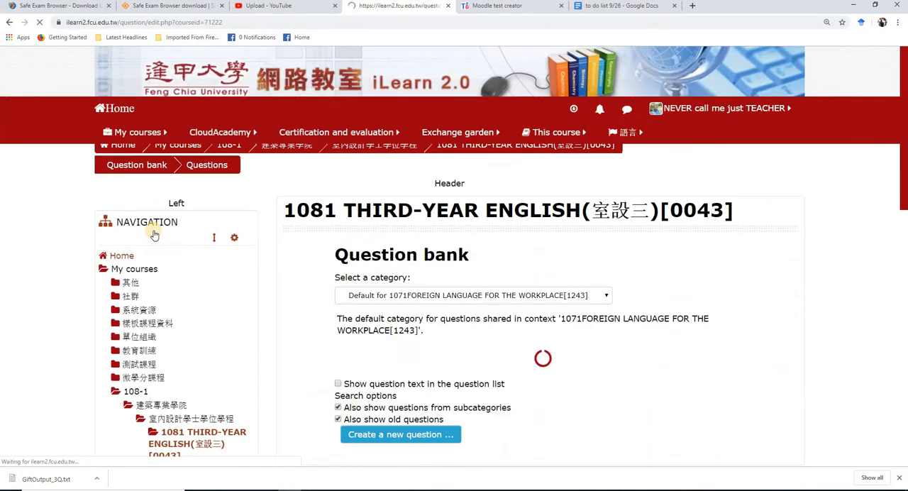
Open the page for importing questions into the course's question bank
scroll(155, 235, down, 5)
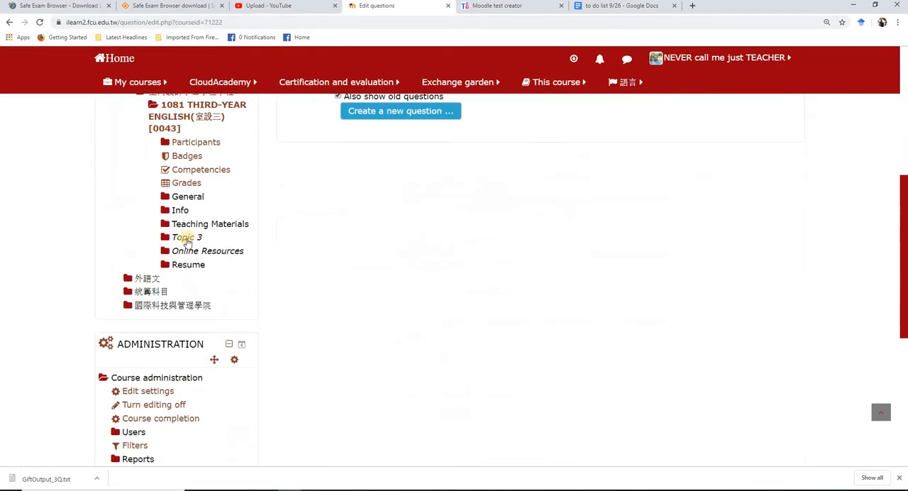
scroll(357, 223, up, 2)
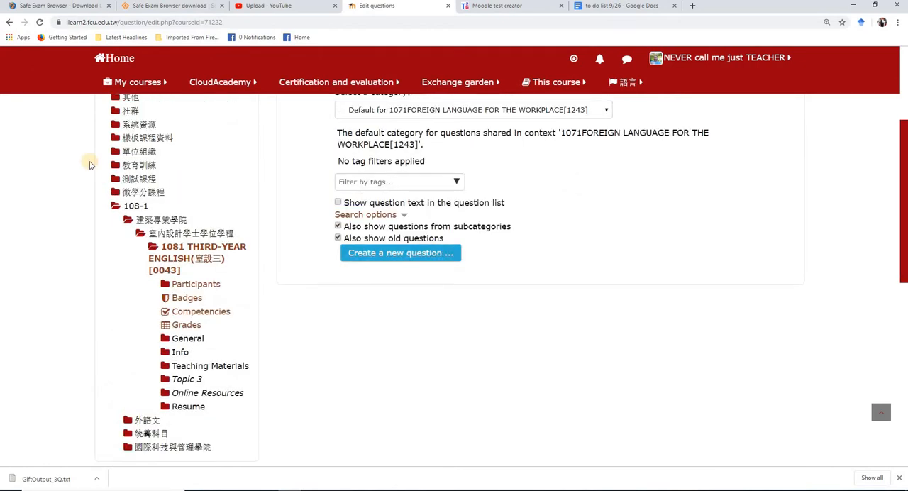
scroll(112, 203, down, 3)
scroll(182, 206, up, 3)
scroll(184, 207, down, 4)
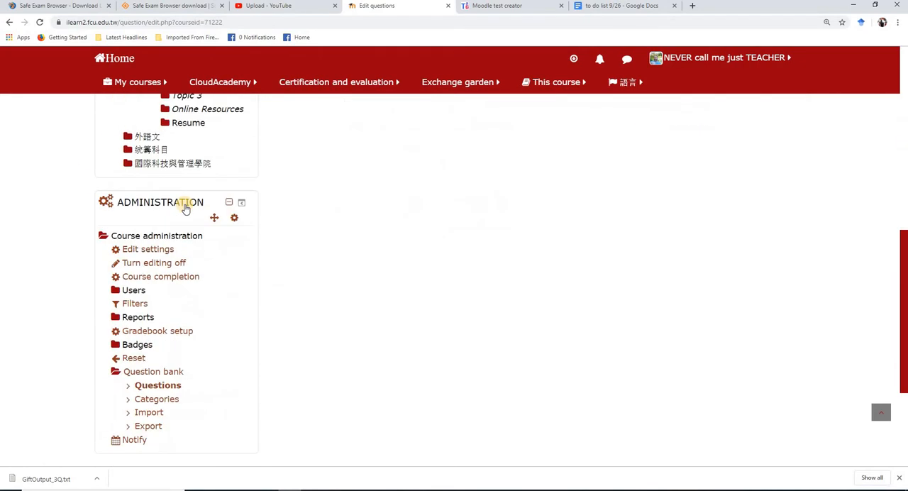
click(149, 414)
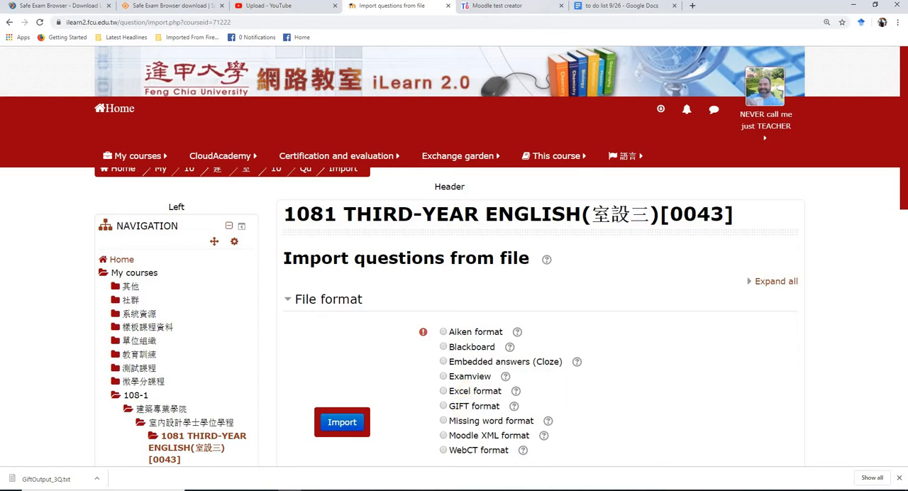
Look at the empty Moodle test creator form, switch to the Word document of resume questions, and examine how asterisks mark correct answers
click(509, 7)
click(239, 152)
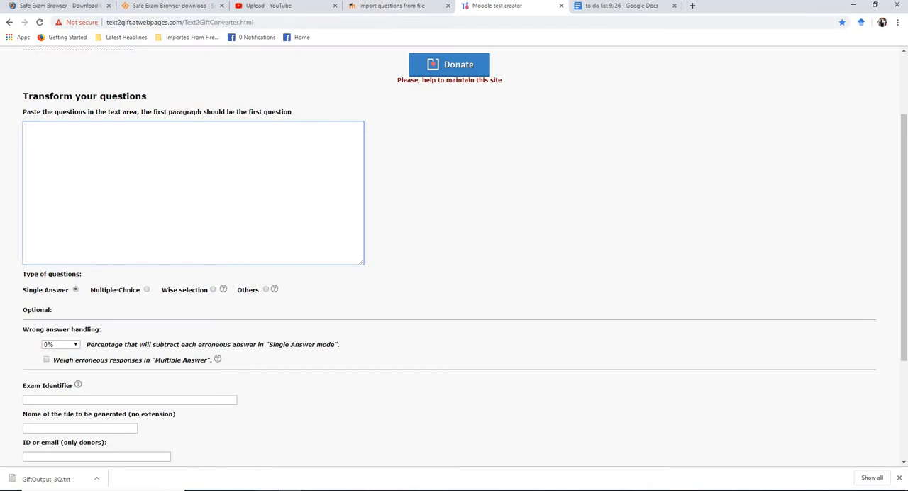
click(305, 490)
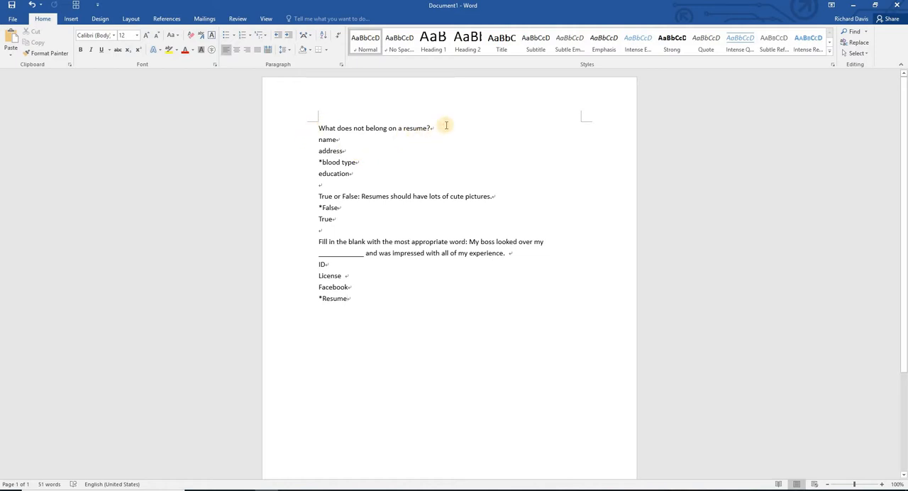
click(316, 162)
drag(321, 162, 323, 162)
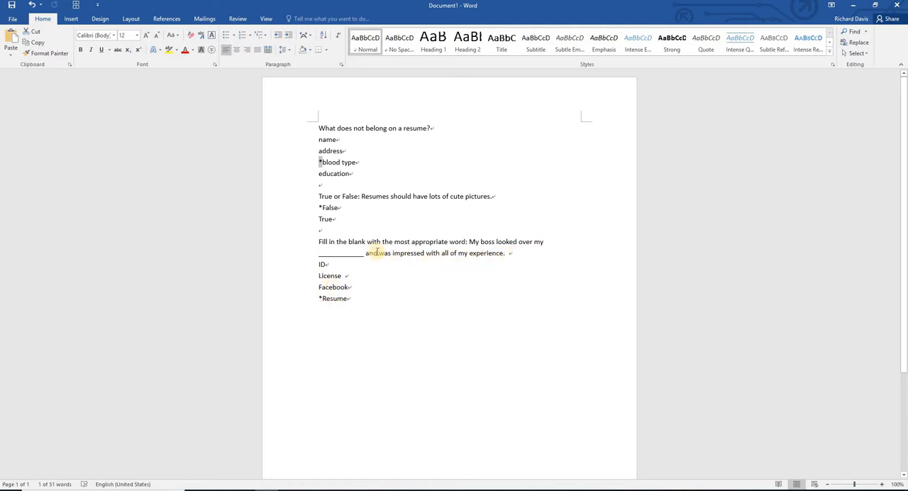
click(353, 298)
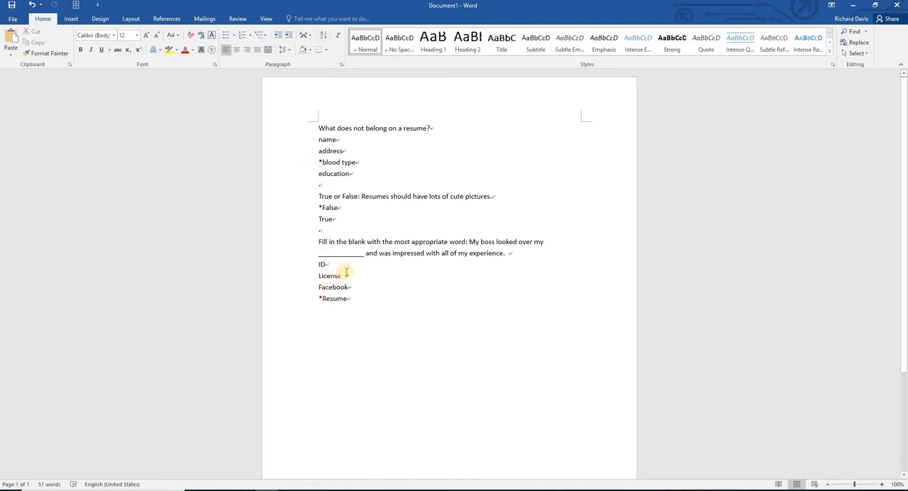
Replace the answer option "License" under the fill-in-the-blank question with "*CV"
drag(346, 274, 314, 282)
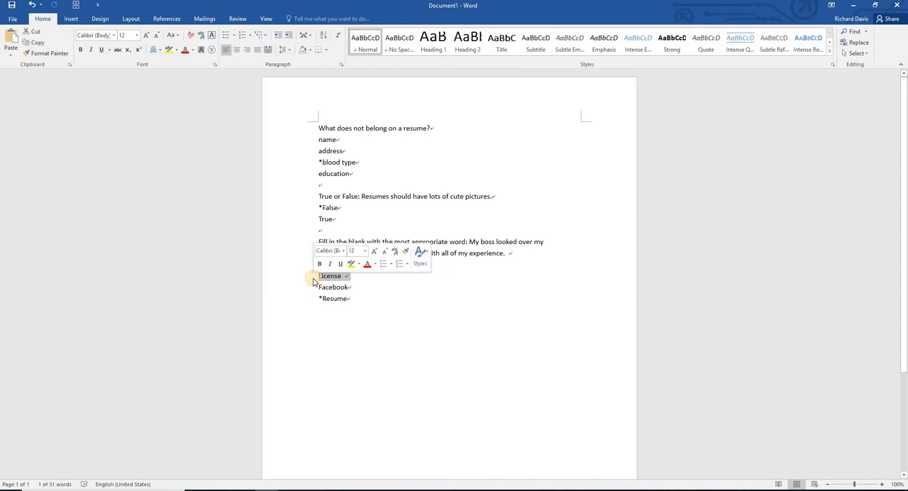
text(ID)
key(Return)
text(CV)
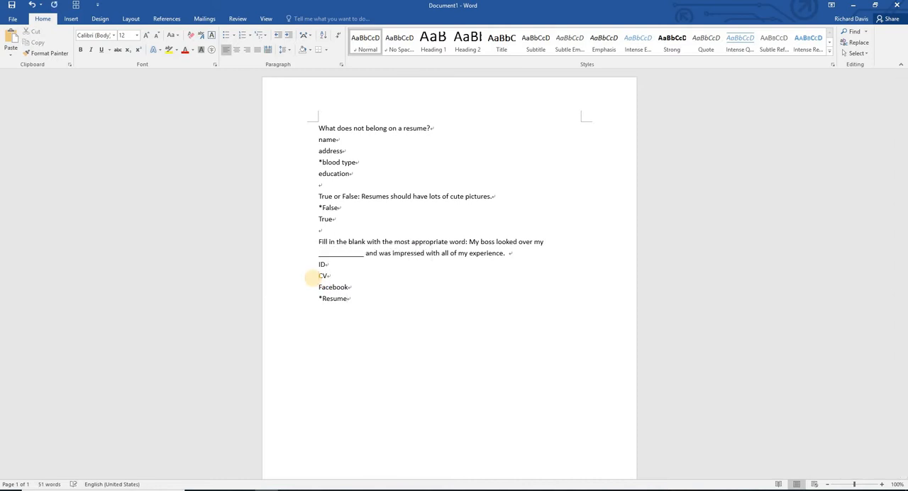
Copy all the question text from the Word document and paste it into the question text area of the Moodle test creator
triple_click(293, 115)
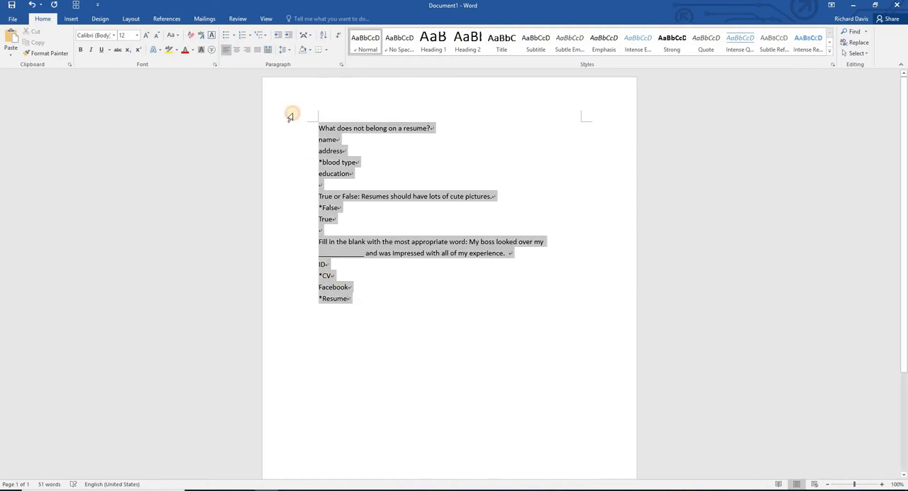
right_click(330, 140)
click(345, 155)
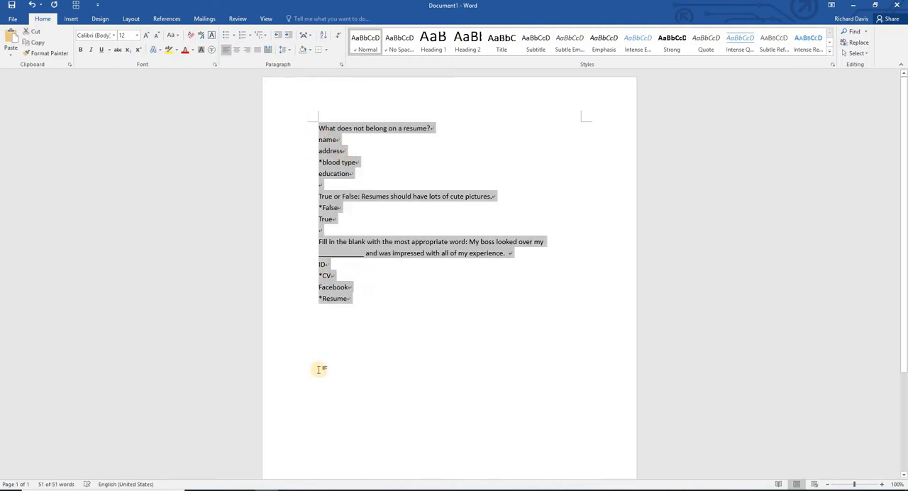
key(alt+Tab)
click(223, 153)
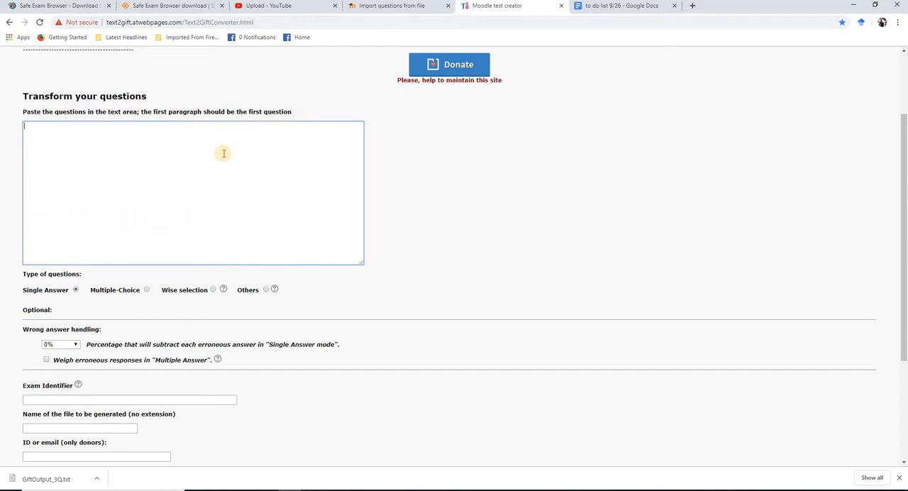
key(ctrl+v)
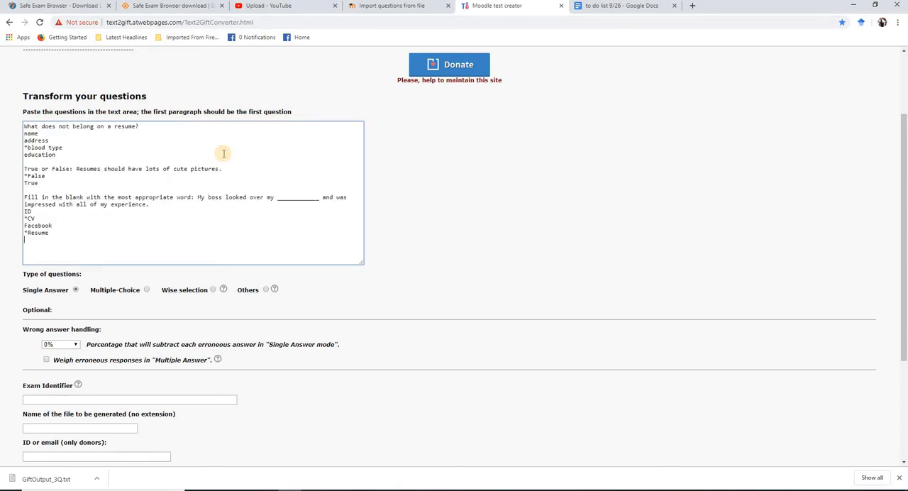
Set the type of questions to Multiple-Choice and send the form to generate the GIFT text file
click(145, 291)
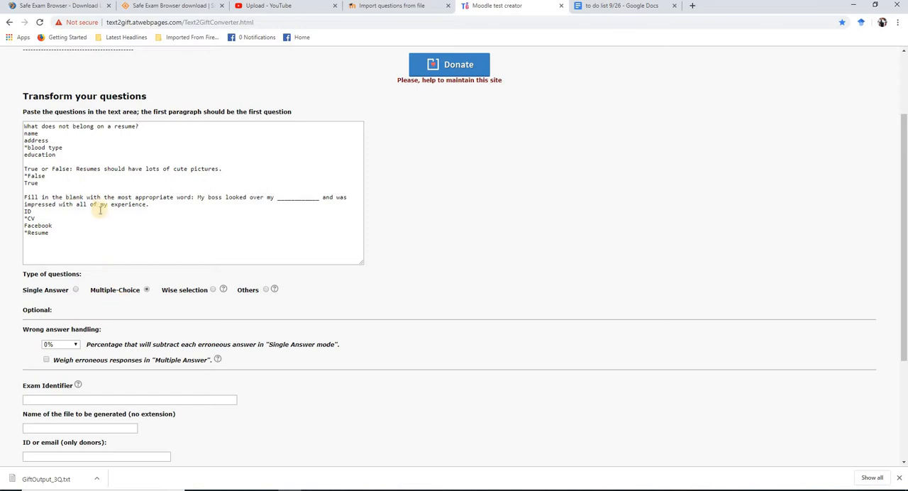
scroll(91, 256, down, 2)
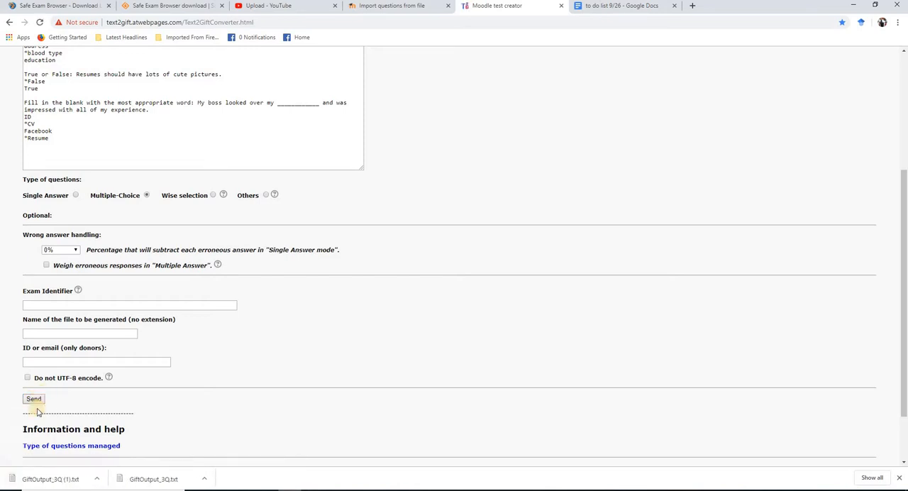
click(52, 488)
Return to the iLearn question import page, choose GIFT format as the file format, and try to import
click(406, 7)
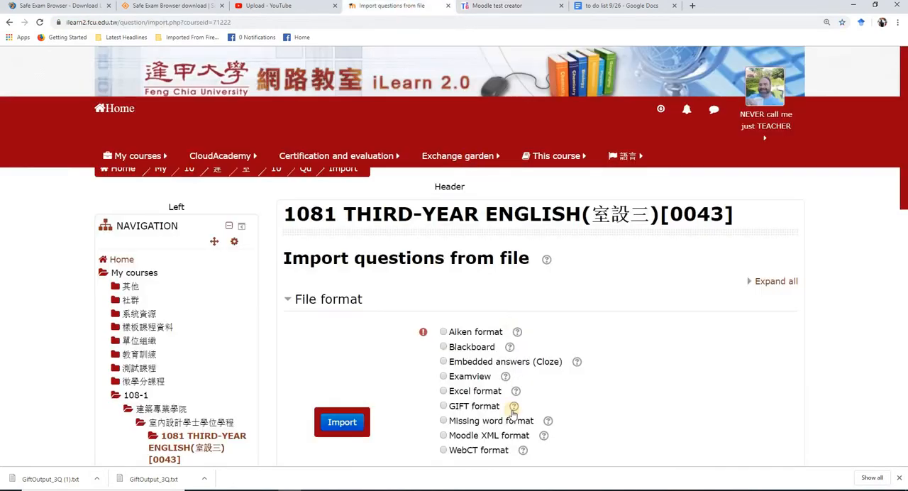
scroll(348, 323, down, 1)
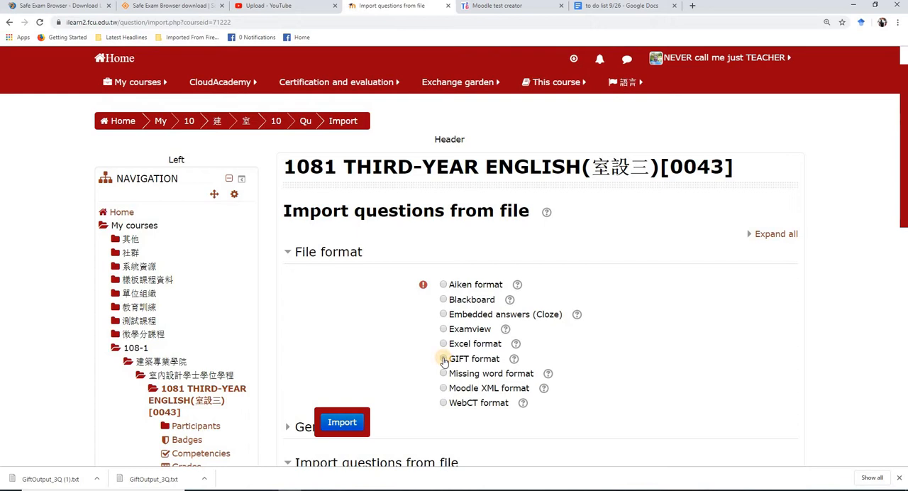
click(443, 360)
click(338, 426)
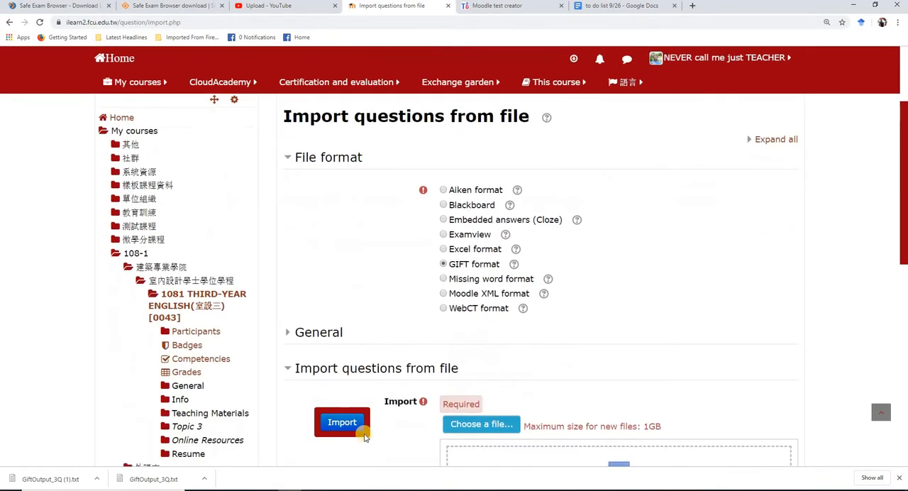
Upload GiftOutput_3Q (1).txt from the Downloads folder as the file to import
scroll(404, 384, down, 2)
scroll(426, 417, down, 2)
click(513, 282)
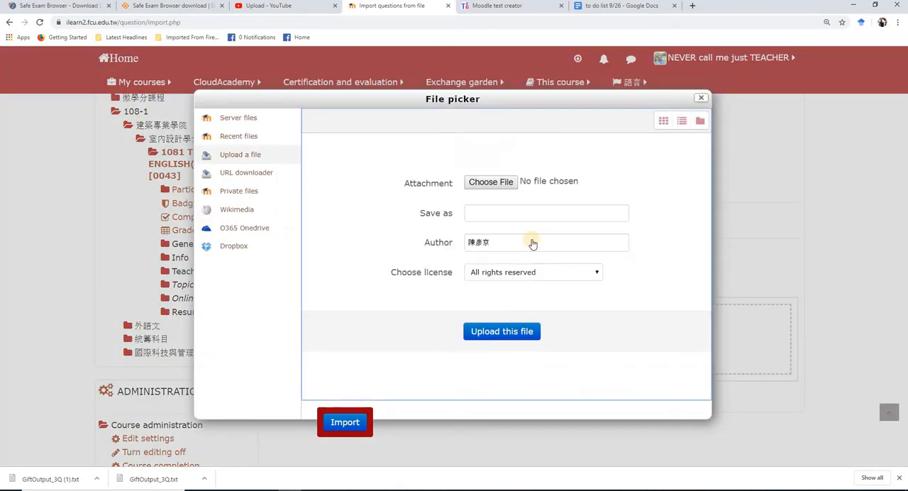
click(506, 183)
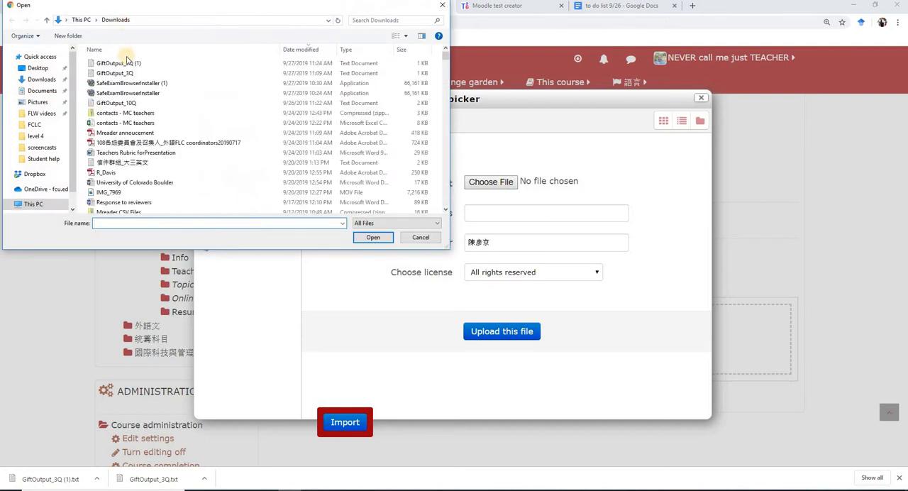
double_click(127, 63)
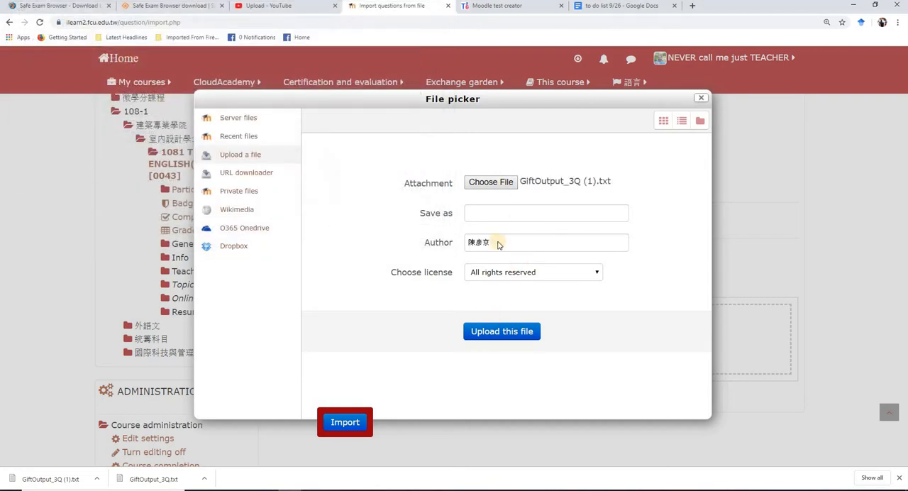
click(501, 337)
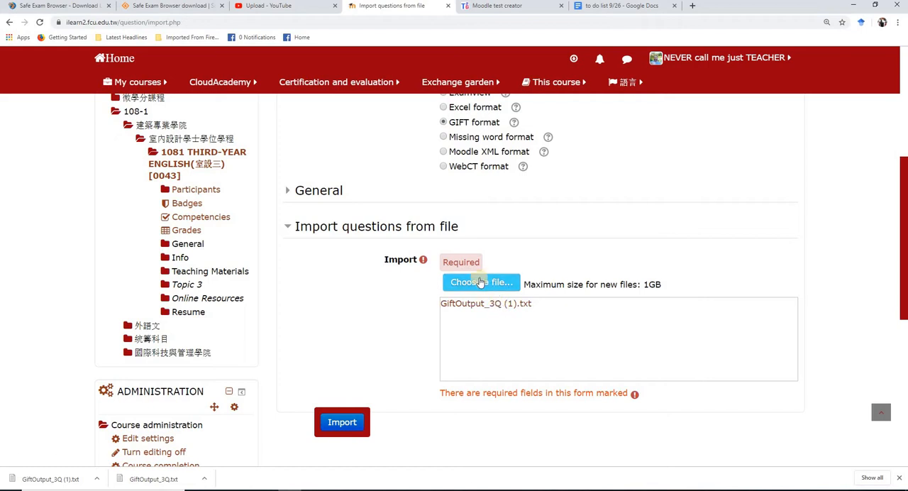
Import the questions from the uploaded file, continue to the question bank, and review the imported list
click(342, 423)
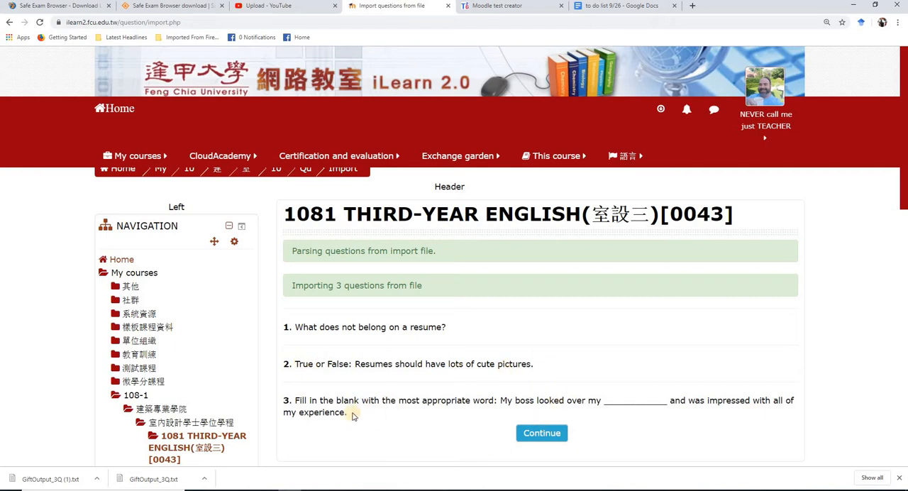
click(544, 434)
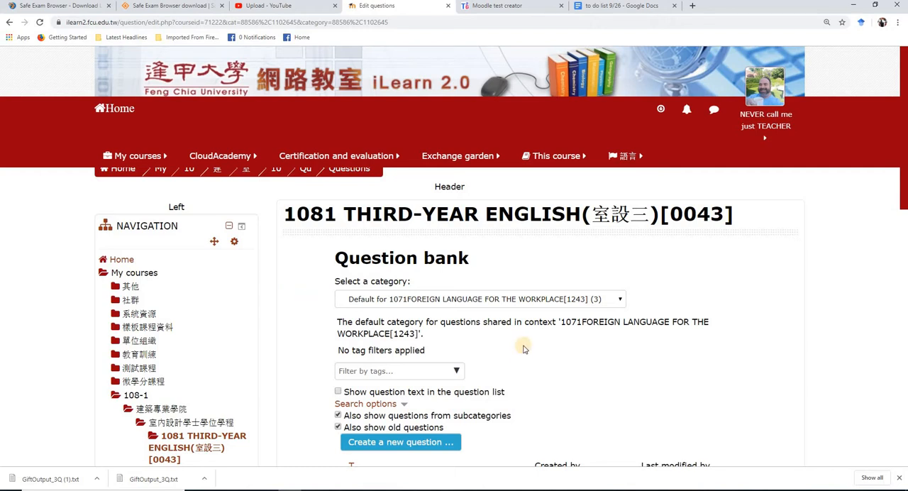
scroll(394, 363, down, 2)
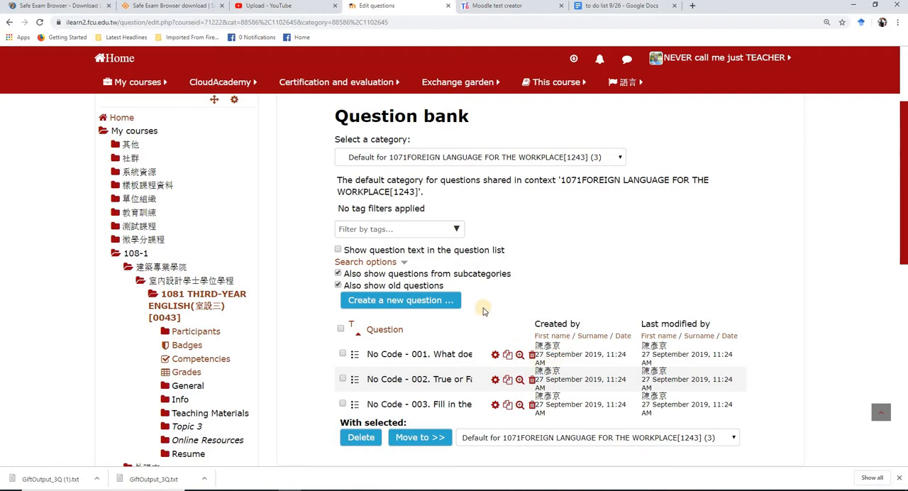
scroll(220, 323, up, 1)
Return to the 1081 THIRD-YEAR ENGLISH course page and add a Quiz activity to its first section
click(160, 402)
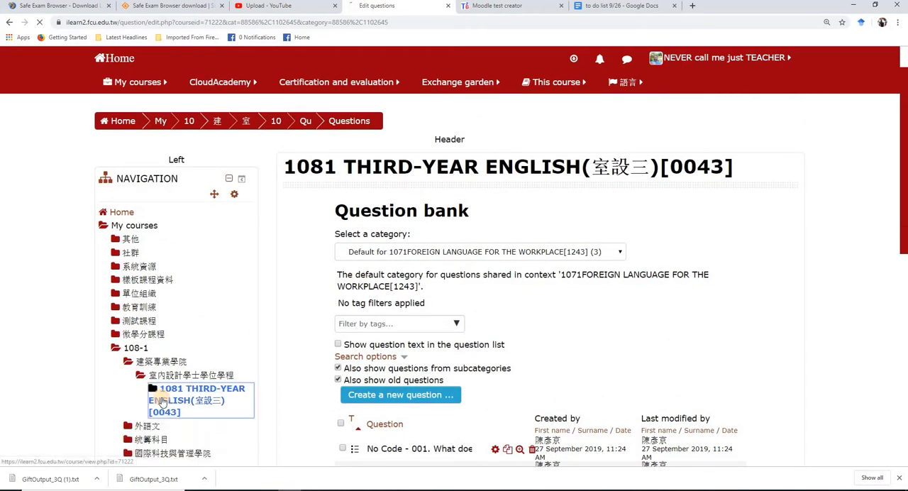
scroll(526, 326, down, 2)
scroll(505, 329, up, 2)
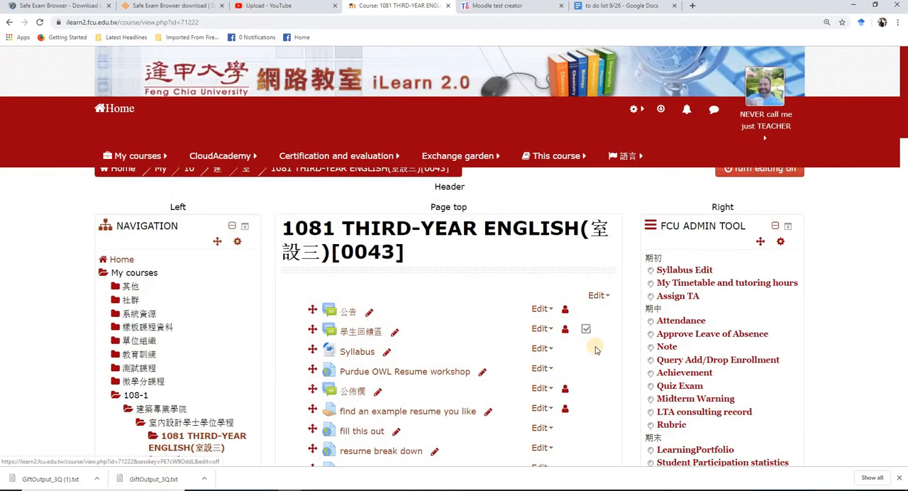
scroll(594, 347, down, 2)
click(518, 413)
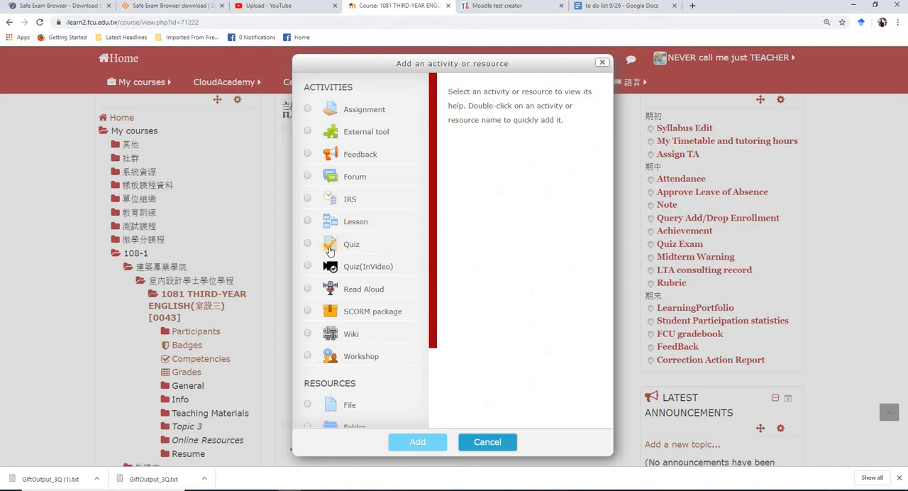
click(329, 249)
click(408, 442)
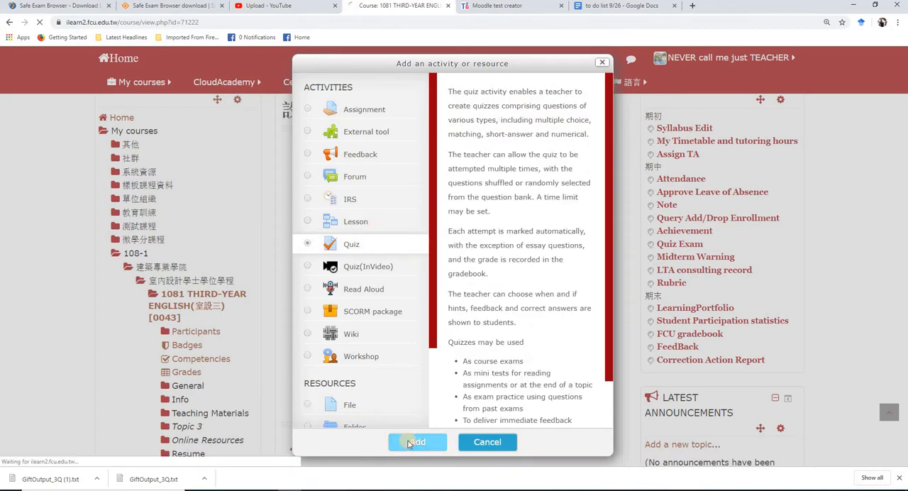
Name the new quiz "Resume quiz"
click(478, 333)
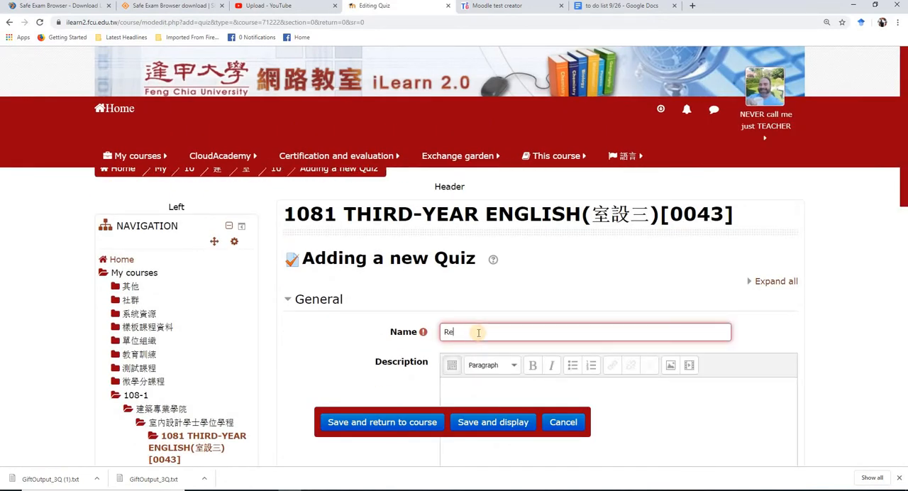
text(Resume quiz)
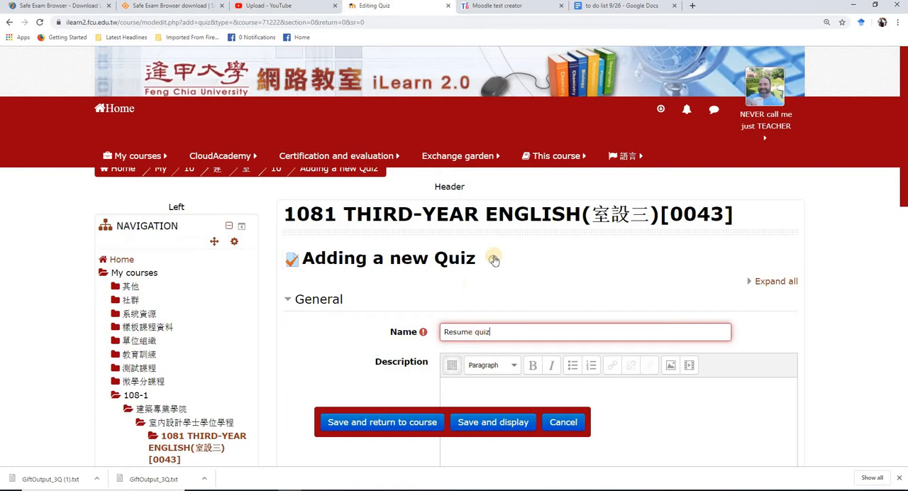
Look over the new quiz form's settings sections, from General down to Extra restrictions on attempts
scroll(495, 257, down, 3)
scroll(362, 293, down, 1)
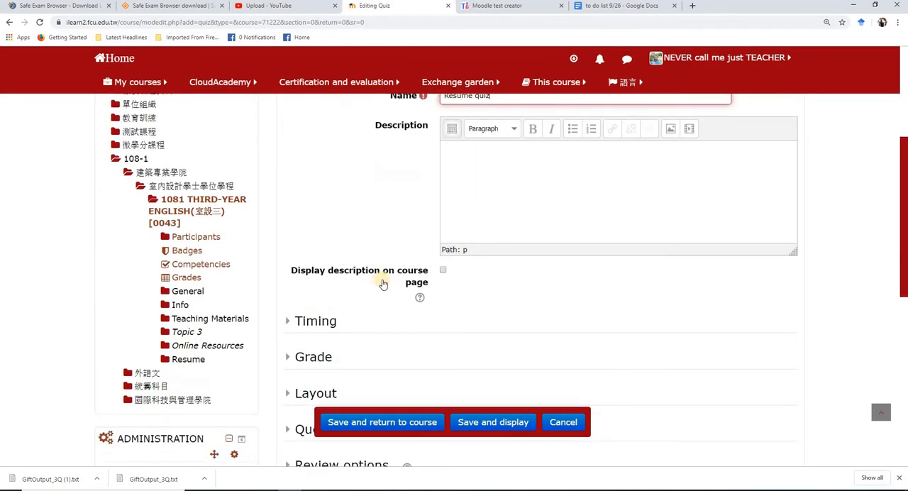
scroll(387, 291, up, 2)
scroll(391, 296, down, 1)
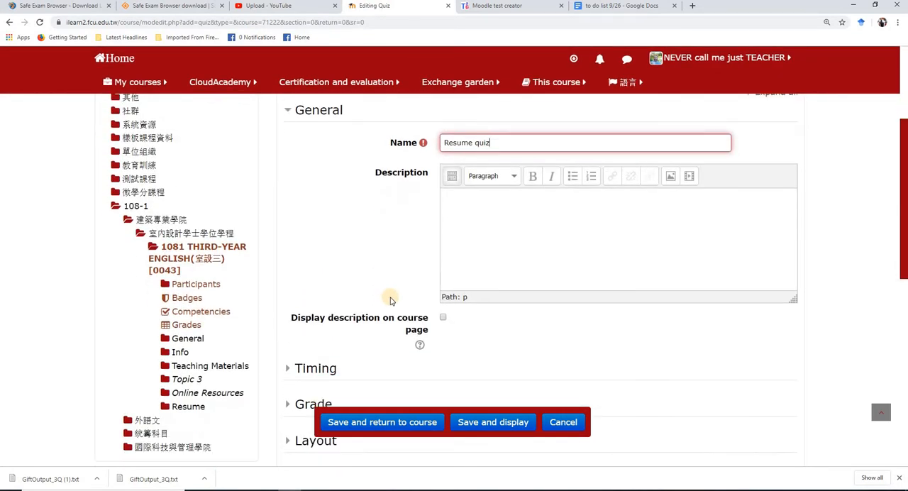
scroll(376, 308, down, 1)
scroll(371, 312, down, 1)
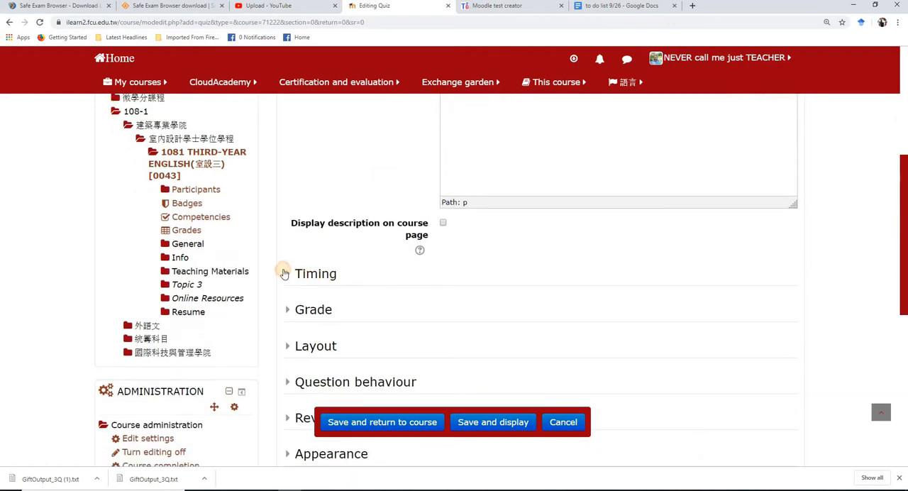
scroll(756, 161, up, 3)
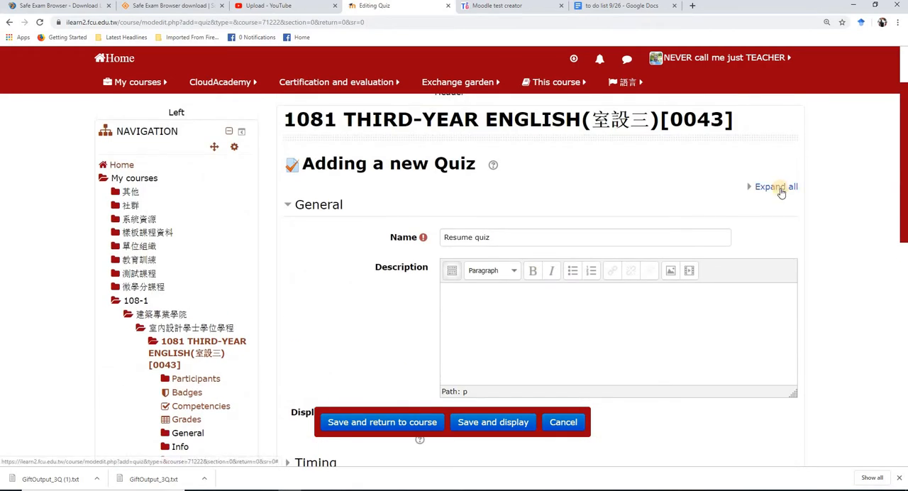
scroll(781, 188, down, 7)
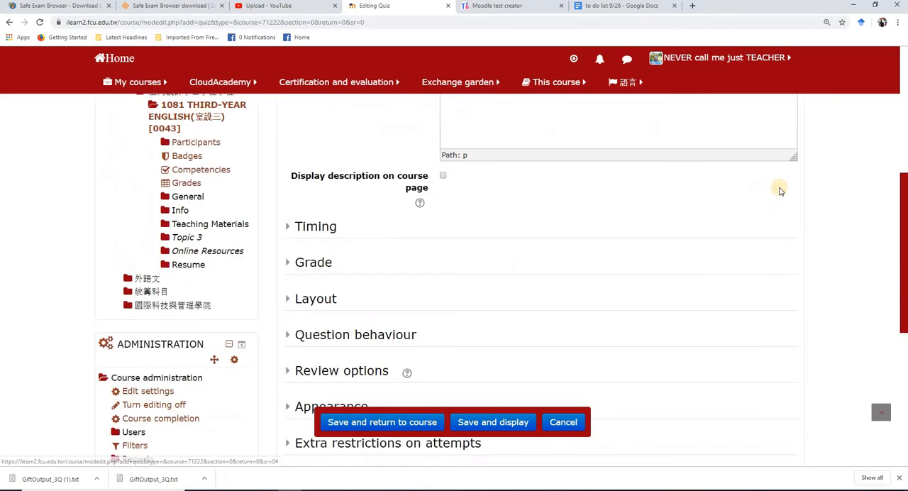
scroll(221, 195, up, 3)
scroll(340, 231, up, 2)
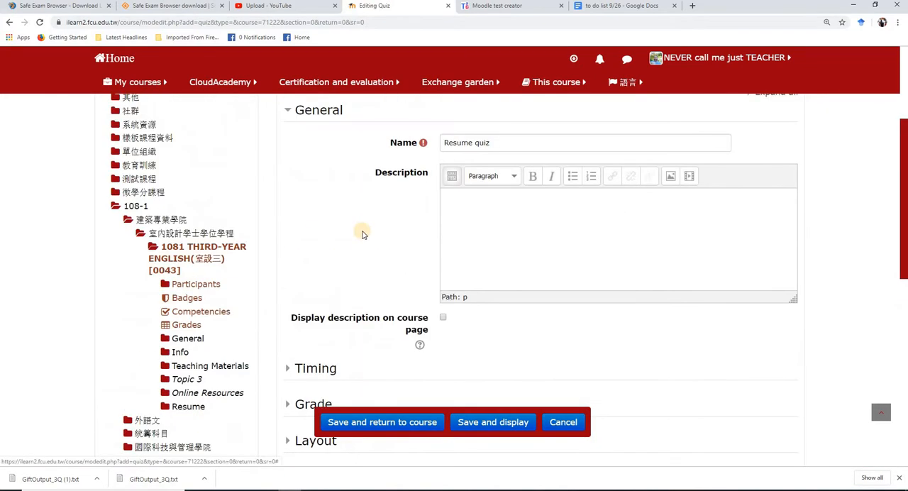
Review the quiz's Timing settings for opening and closing dates, time limit and expiry, and collapse the section again
click(291, 370)
scroll(511, 344, down, 1)
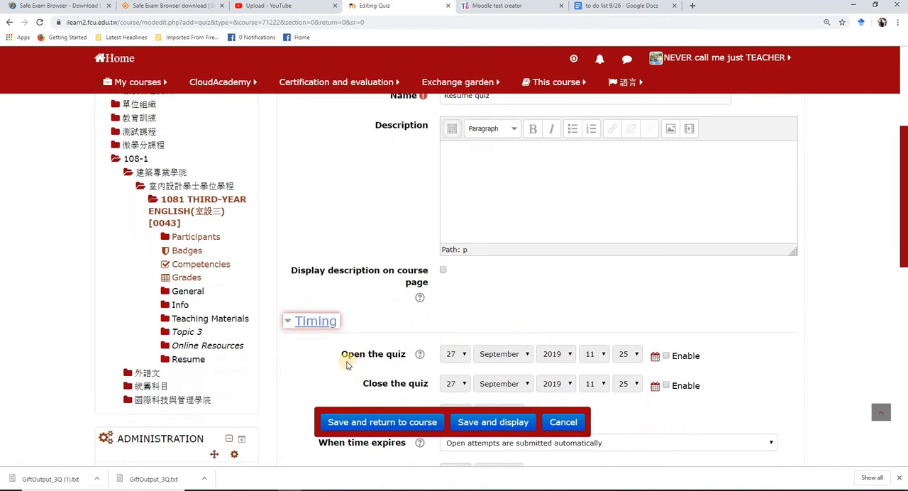
scroll(439, 370, down, 2)
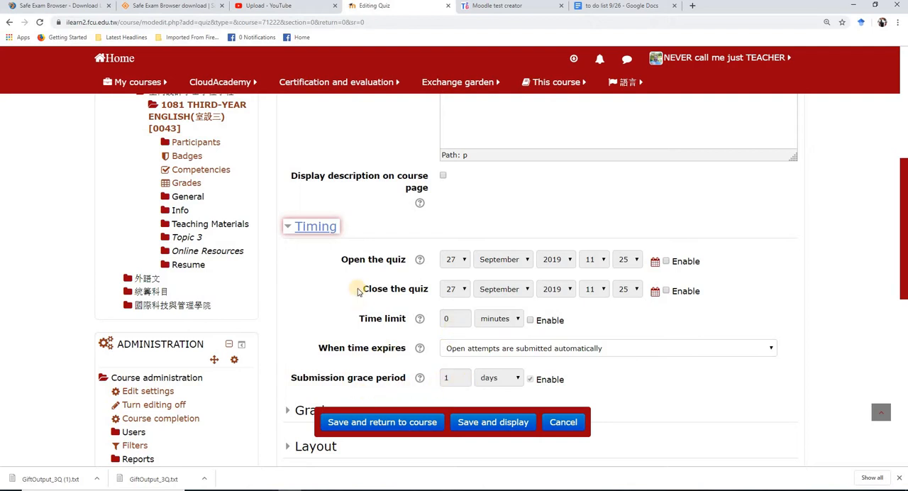
click(289, 228)
Review the quiz's Grade settings, including the choices for attempts allowed, and collapse the section without changing anything
click(287, 262)
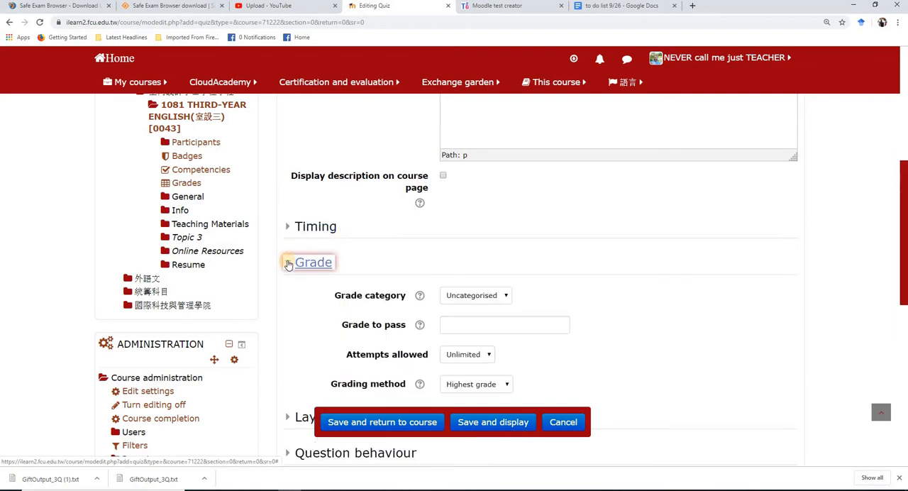
scroll(395, 274, down, 2)
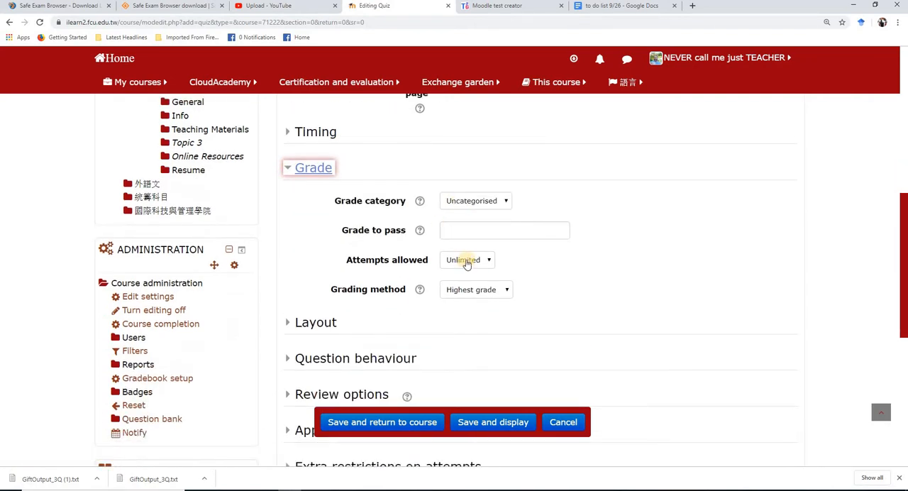
click(466, 262)
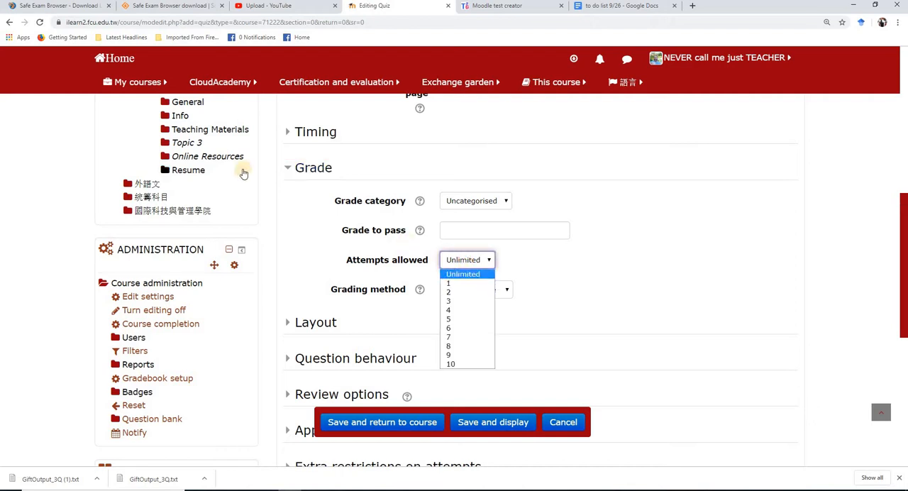
click(289, 169)
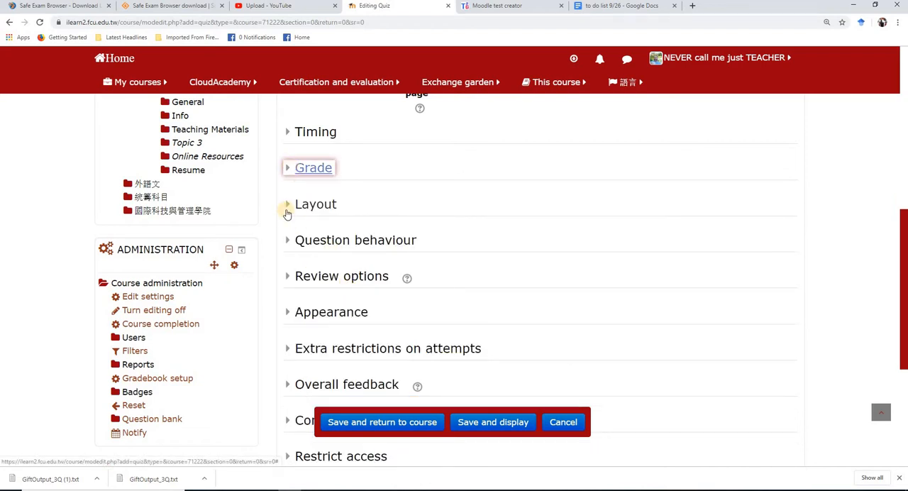
Review the Question behaviour settings, including the additional options on redoing questions and building on attempts, and collapse the section
click(290, 240)
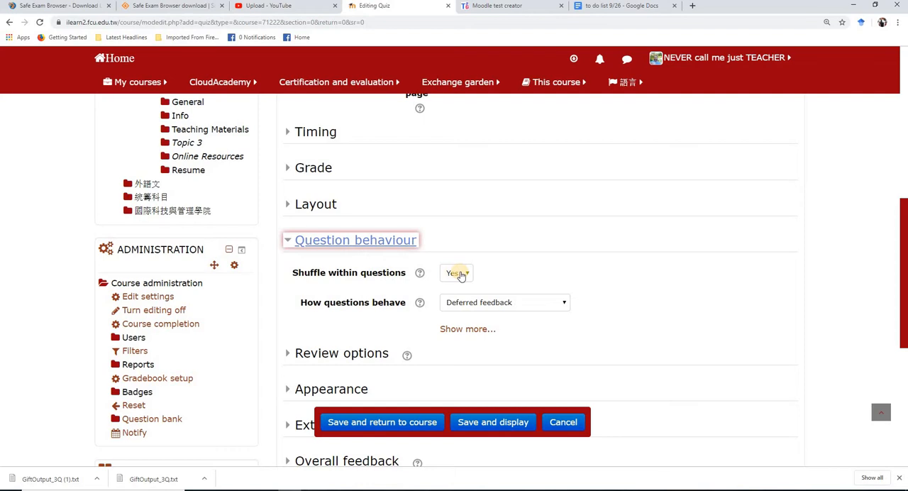
click(460, 328)
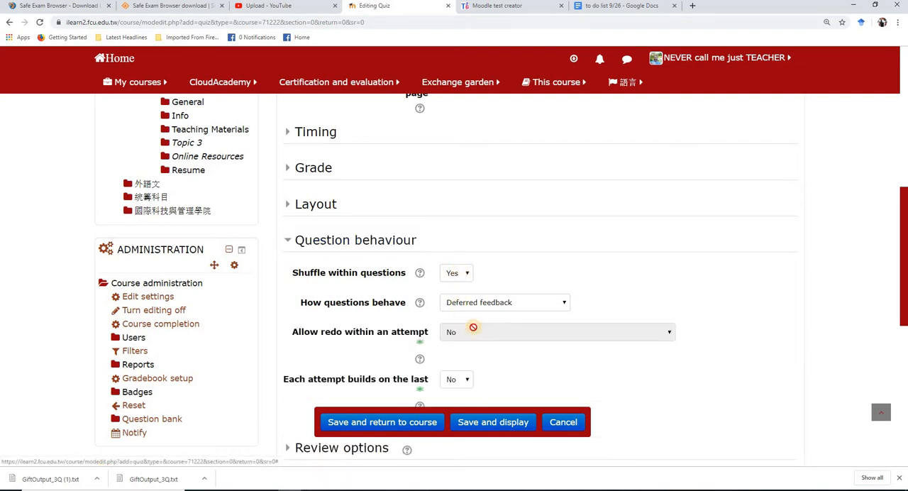
scroll(340, 298, down, 1)
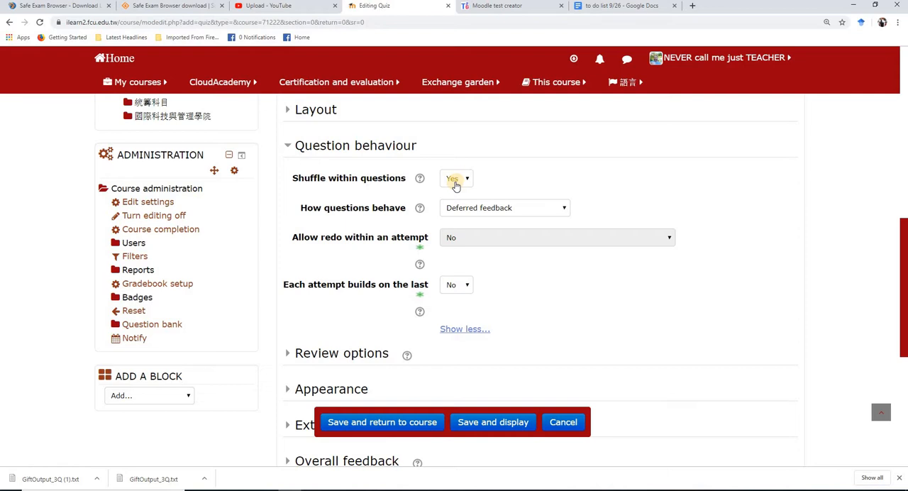
click(290, 147)
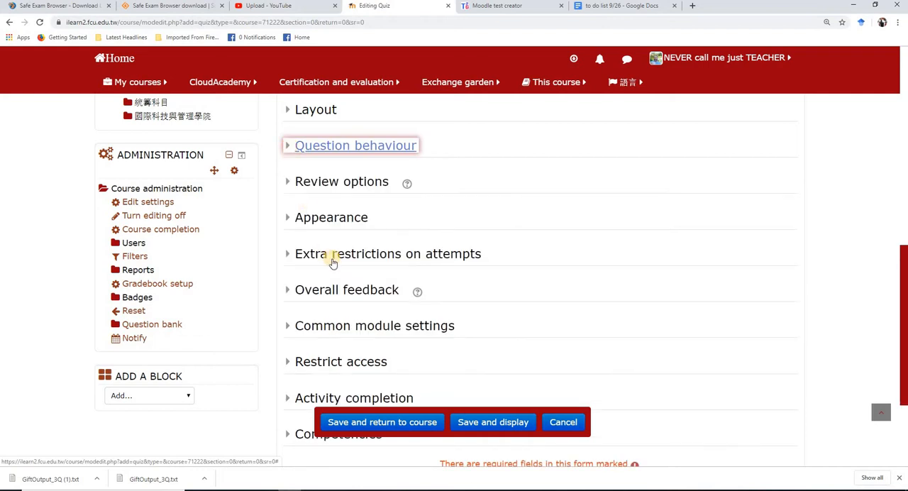
In the Review options, disable The attempt both immediately after the attempt and later while the quiz is still open
click(290, 182)
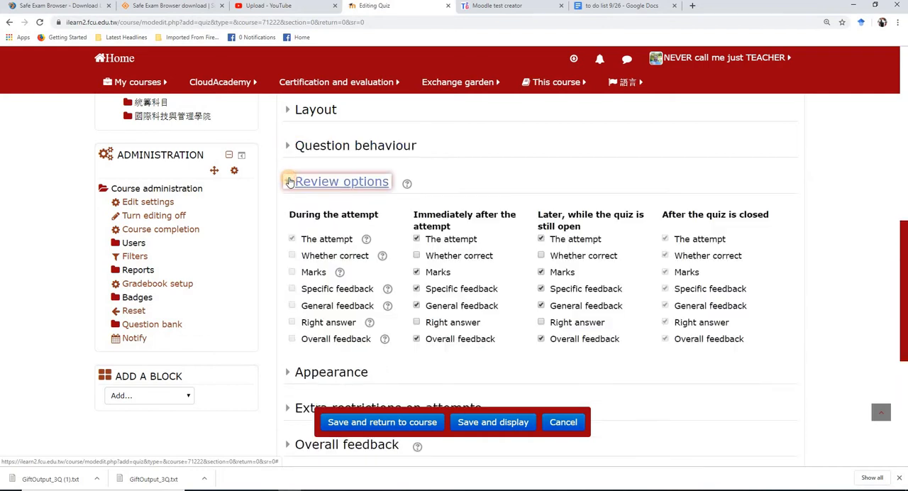
click(542, 240)
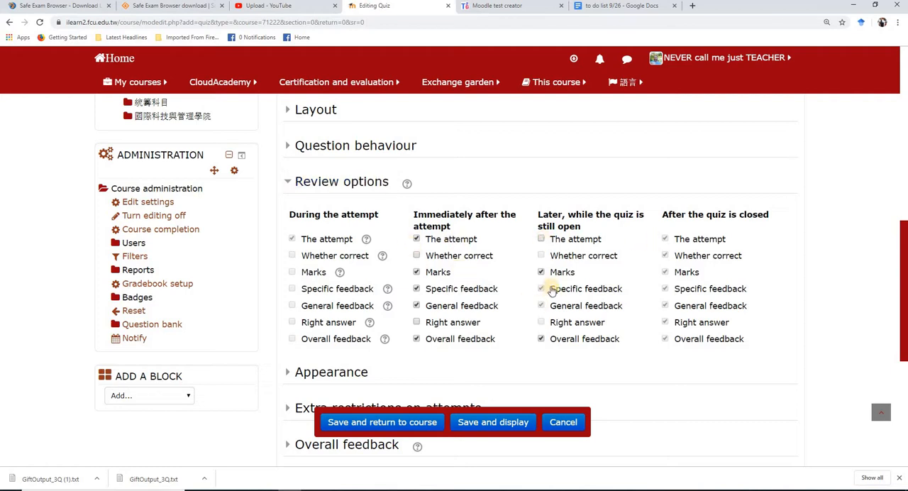
click(541, 272)
click(416, 240)
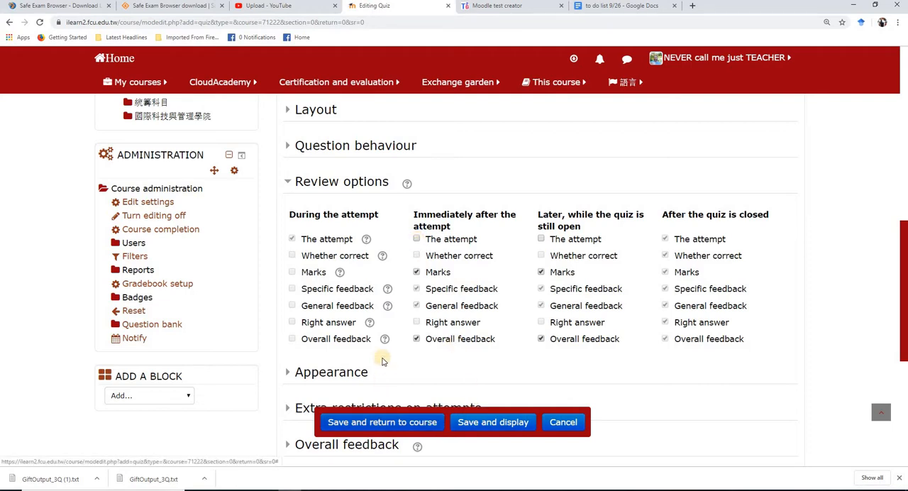
scroll(341, 264, down, 1)
click(289, 134)
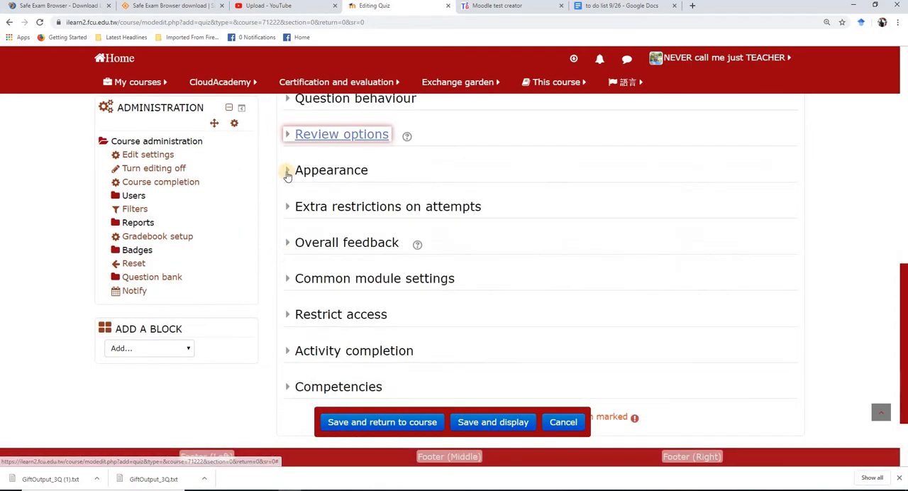
Review the quiz's Appearance, Extra restrictions on attempts and Common module settings sections, collapsing each one again
click(288, 174)
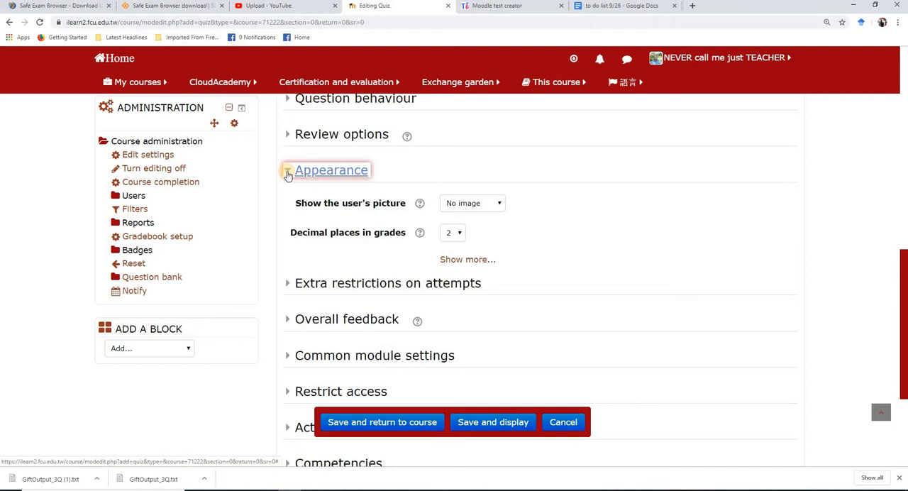
click(288, 174)
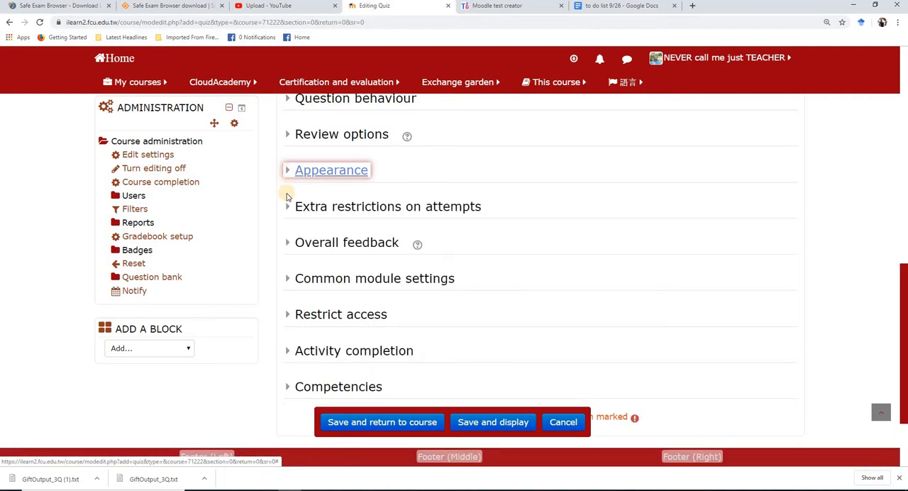
click(288, 208)
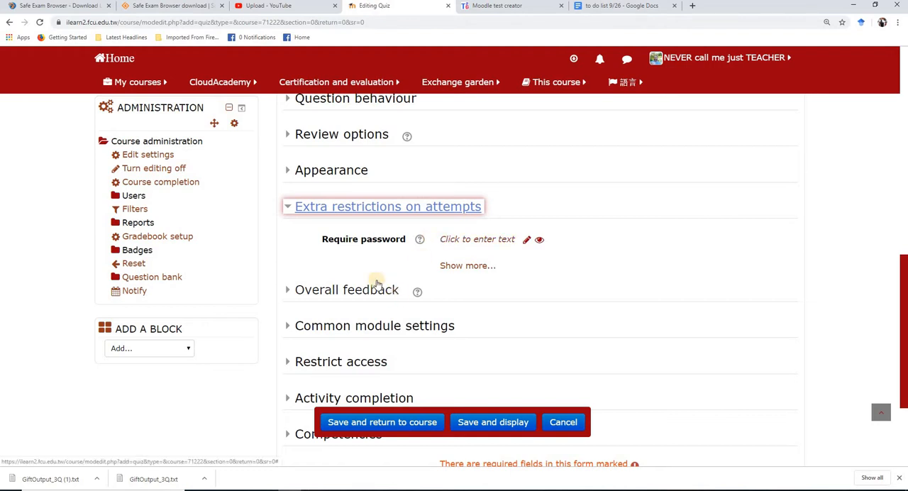
click(287, 206)
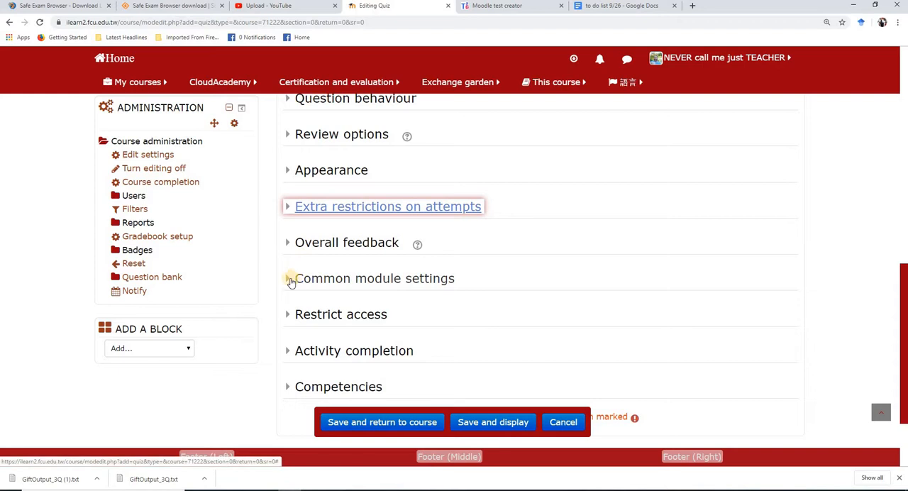
click(290, 279)
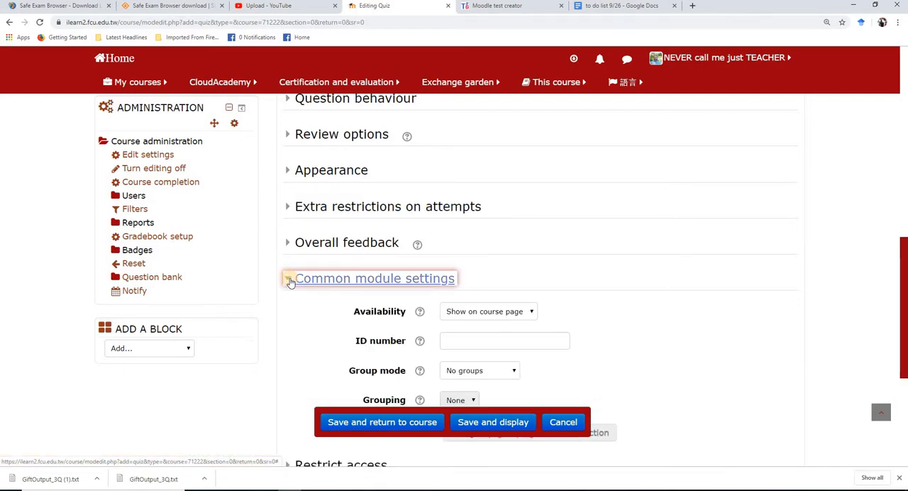
click(290, 279)
scroll(295, 277, down, 2)
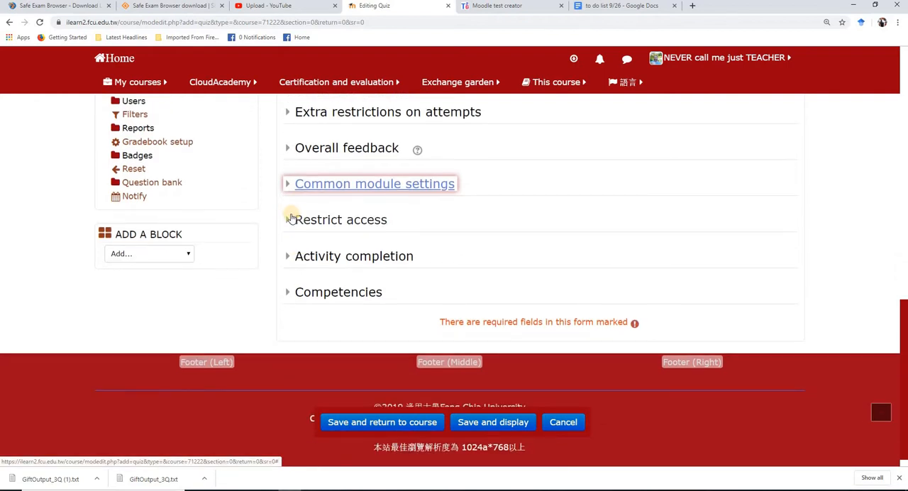
Add a date access restriction that opens the quiz from 27 September 2019 at 16:00
click(291, 219)
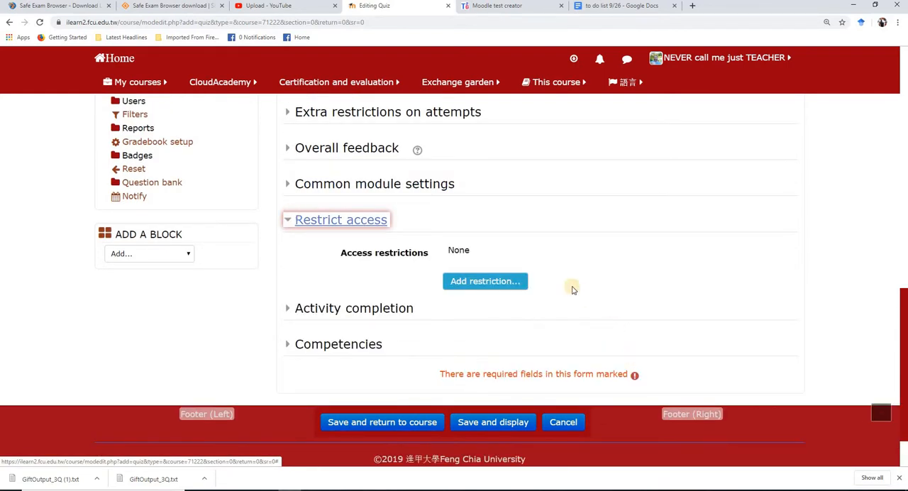
click(475, 281)
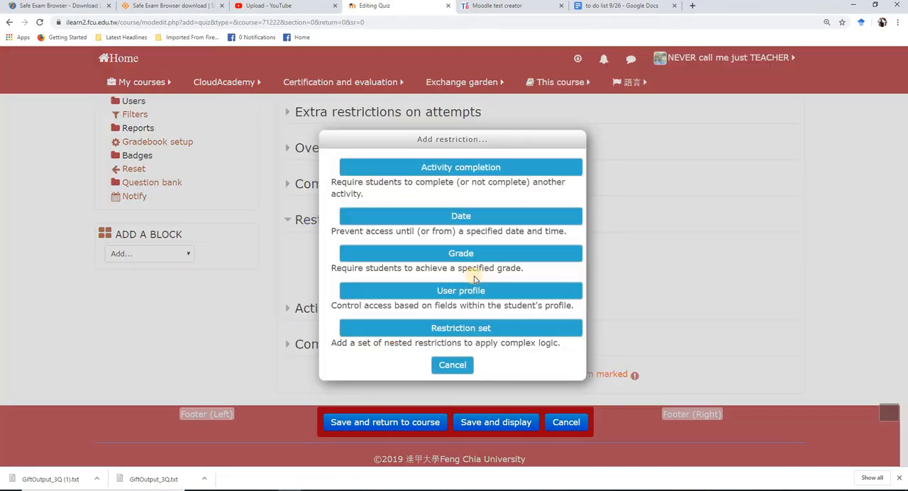
click(480, 216)
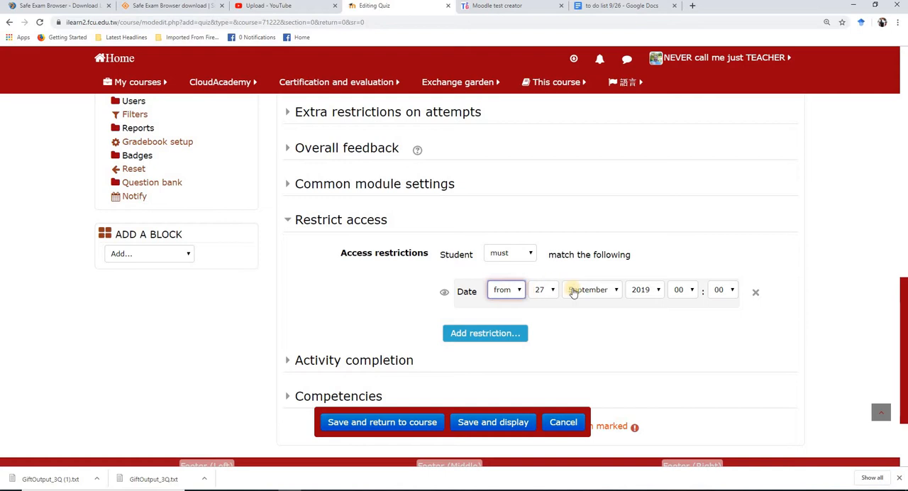
click(685, 290)
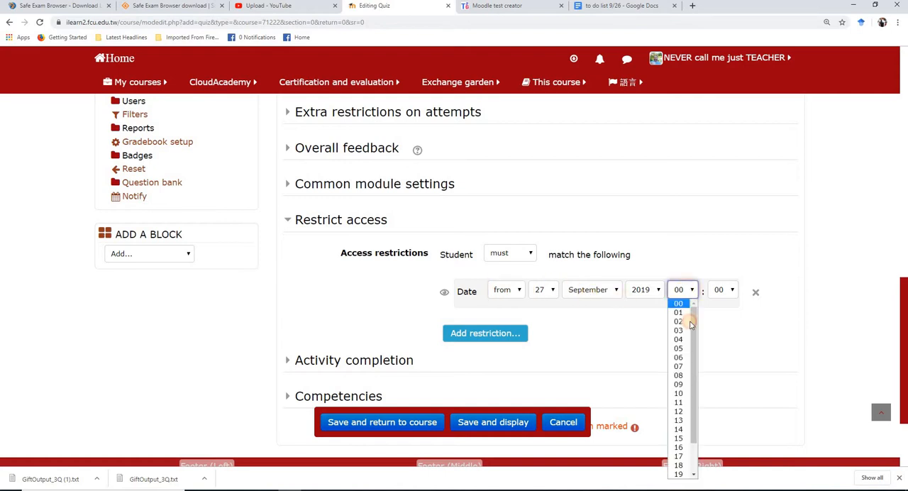
click(686, 448)
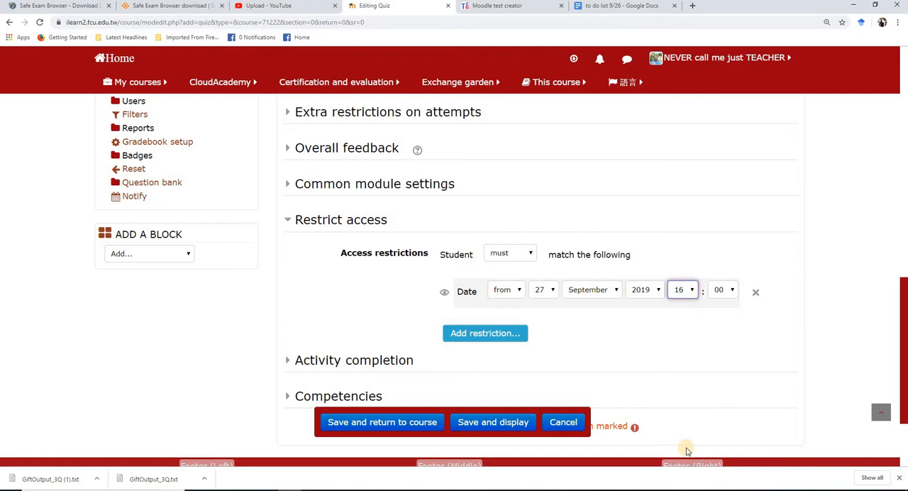
Add a second date access restriction that keeps the quiz available until 27 September 2019 at 16:30
click(487, 337)
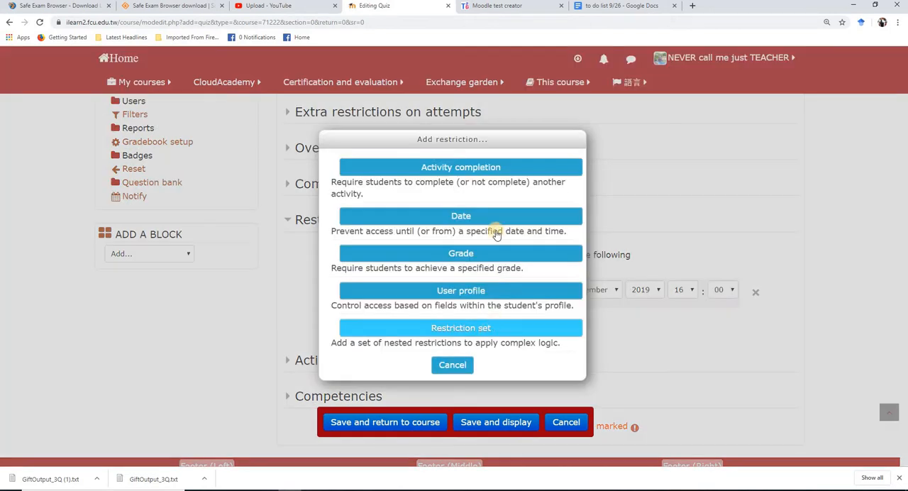
click(485, 216)
click(501, 334)
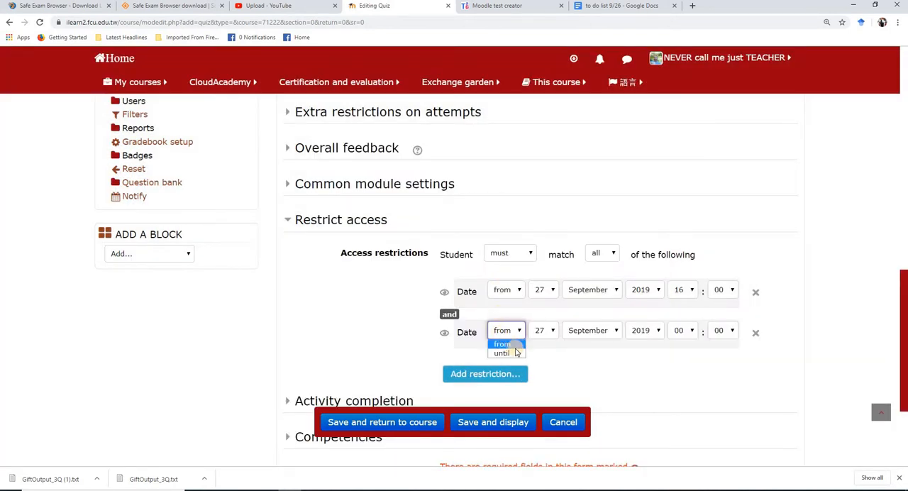
click(502, 353)
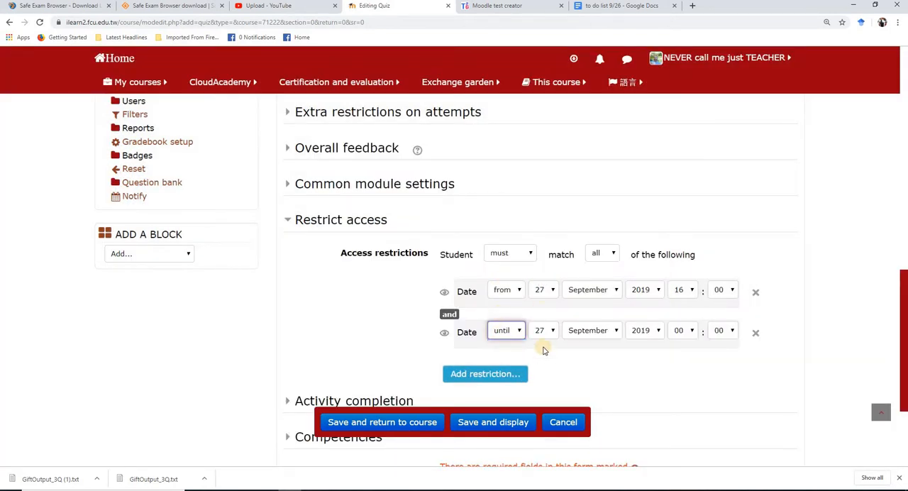
click(690, 332)
click(689, 291)
click(722, 333)
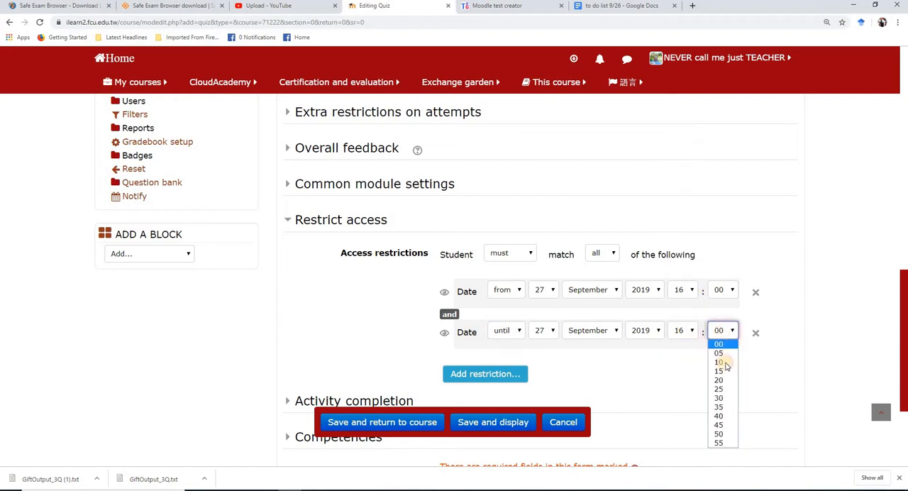
click(721, 401)
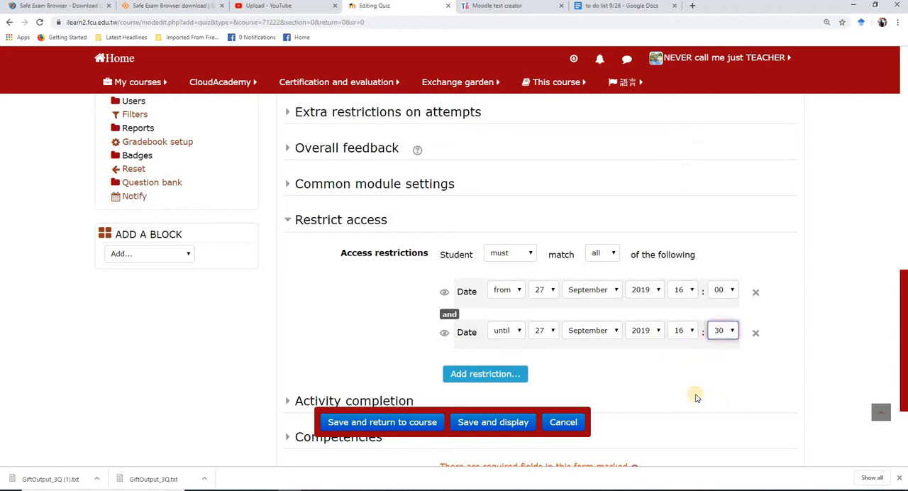
Look over the available restriction types without adding another, and save the quiz, returning to the course
click(500, 373)
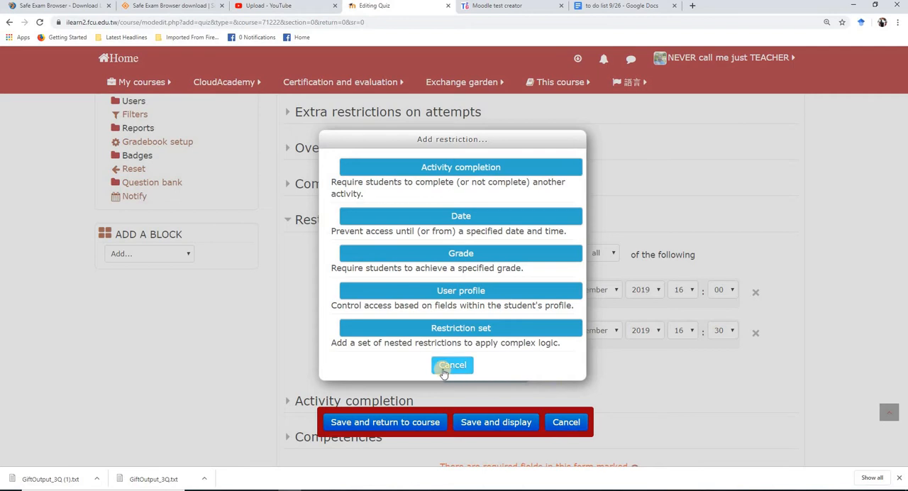
click(454, 365)
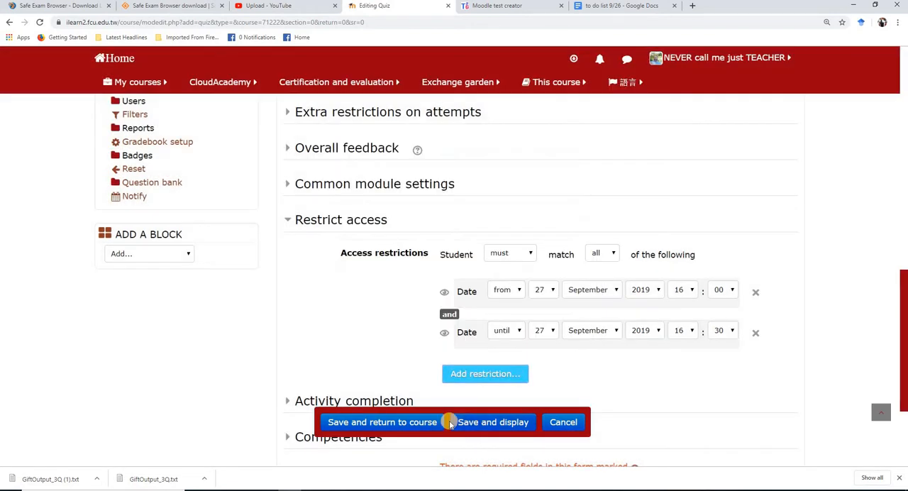
click(377, 424)
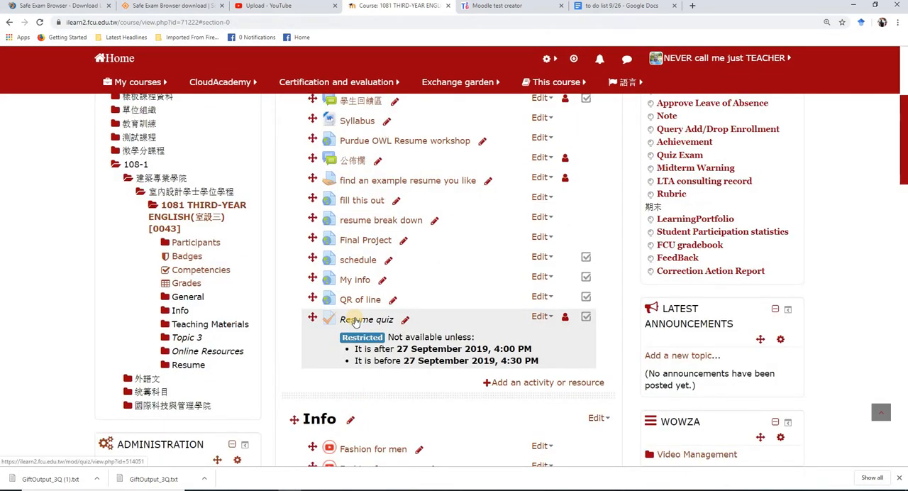
Open the Resume quiz for editing and add all three resume questions from the question bank
click(355, 321)
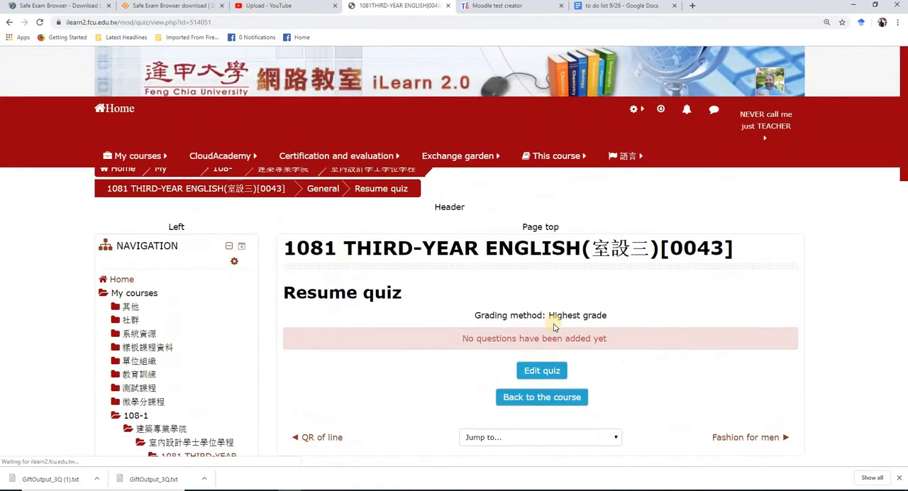
click(547, 355)
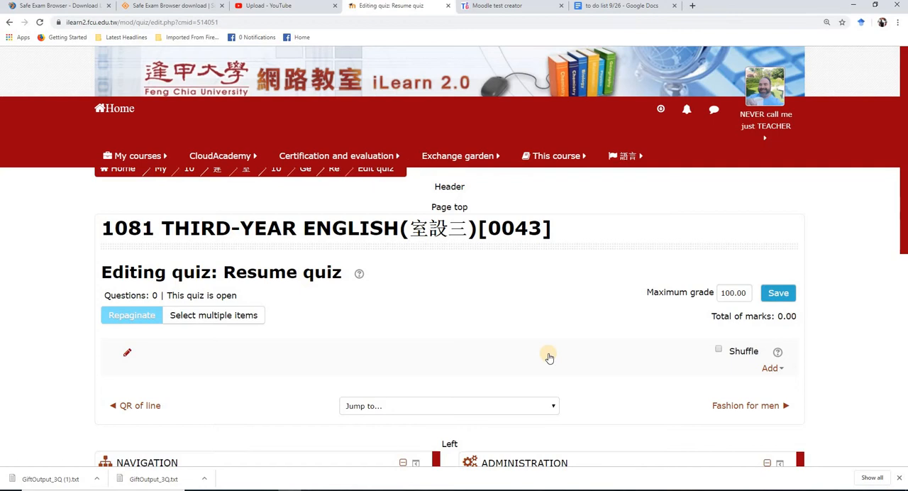
click(772, 369)
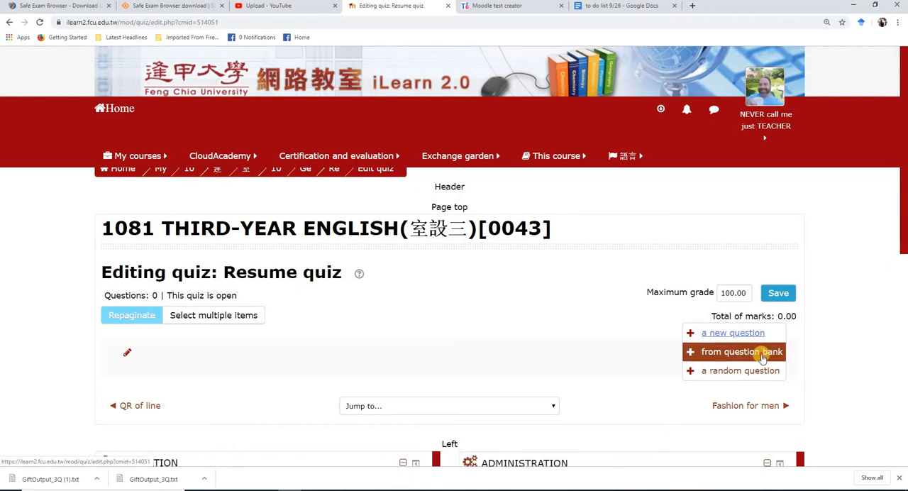
click(763, 359)
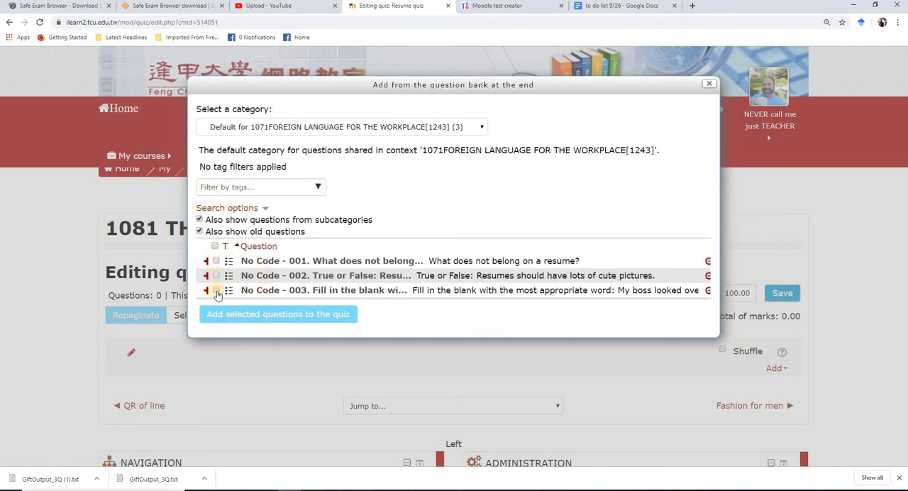
click(215, 246)
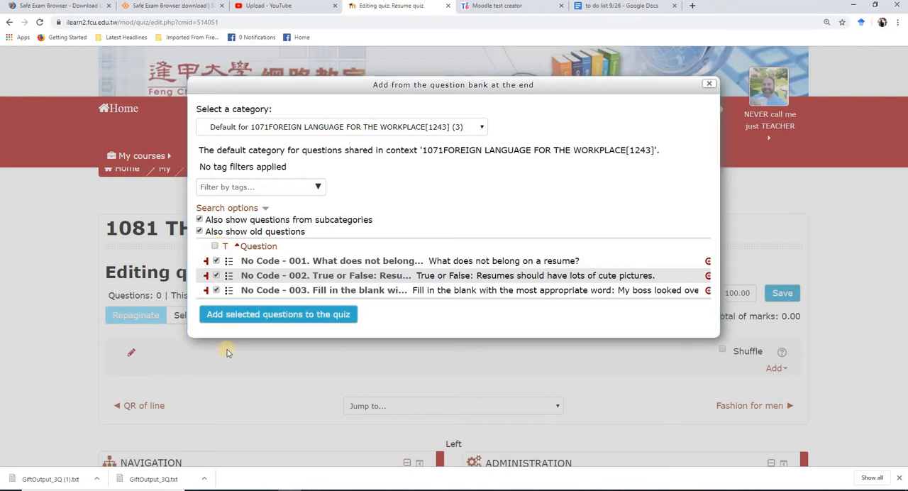
click(269, 319)
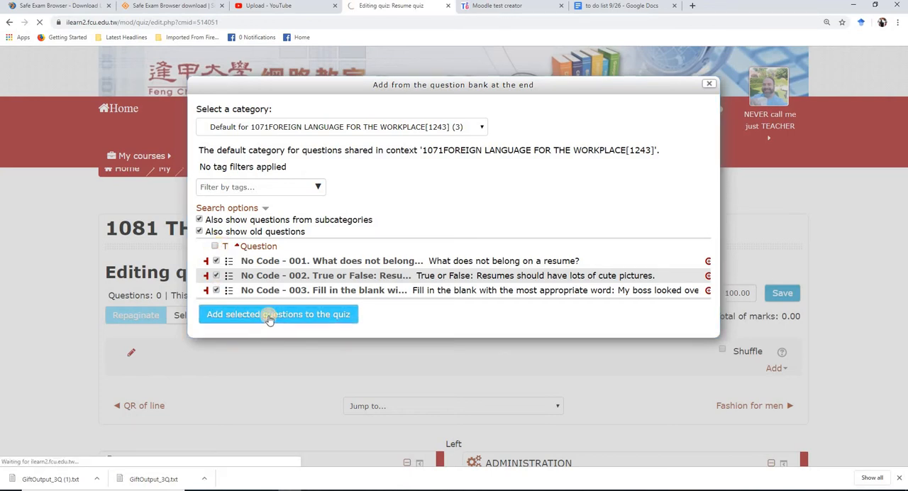
Save the Resume quiz with a maximum grade of 100.00
scroll(752, 213, down, 2)
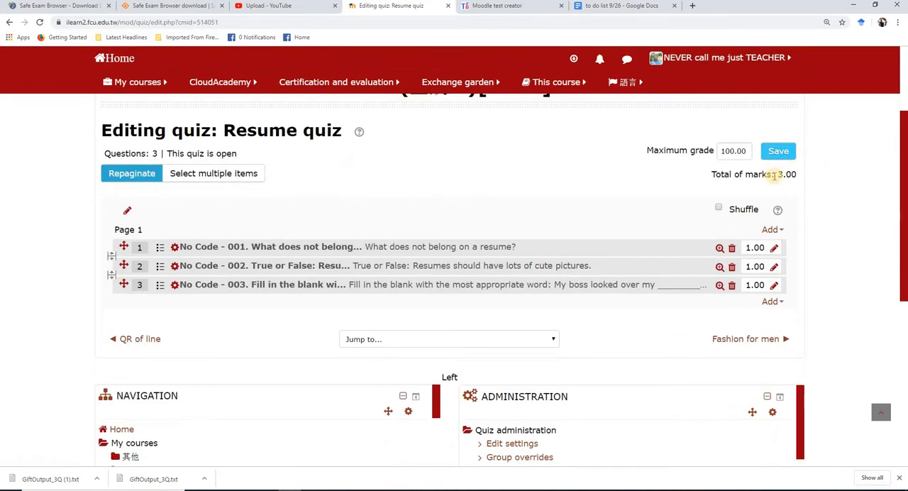
click(769, 152)
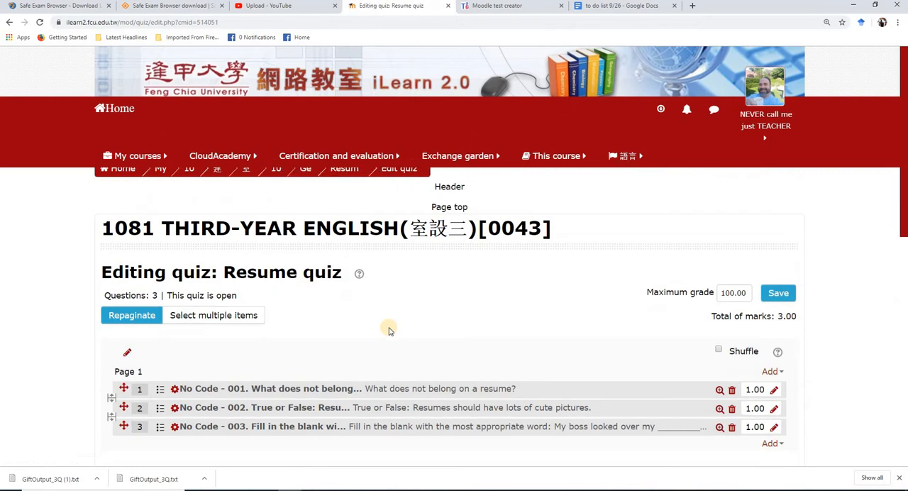
click(775, 299)
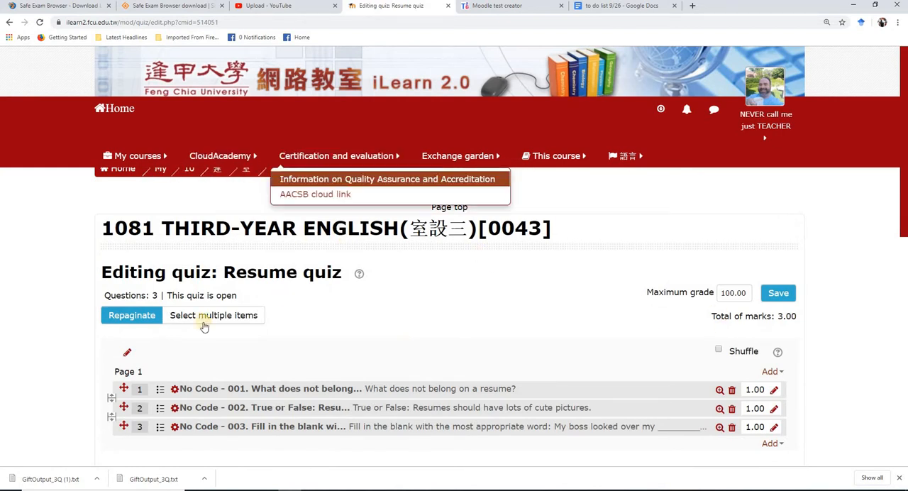
Return to the 1081 THIRD-YEAR ENGLISH course and start a preview of the Resume quiz
mouse_move(103, 156)
click(136, 198)
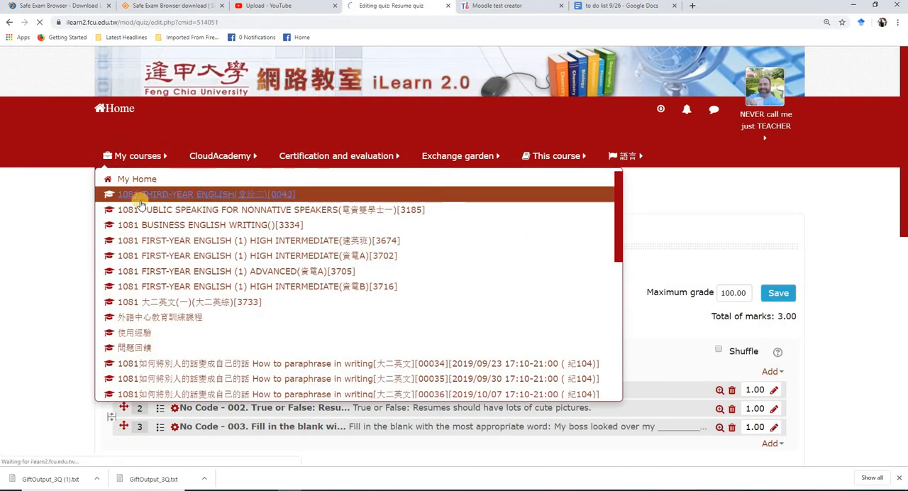
scroll(371, 410, down, 2)
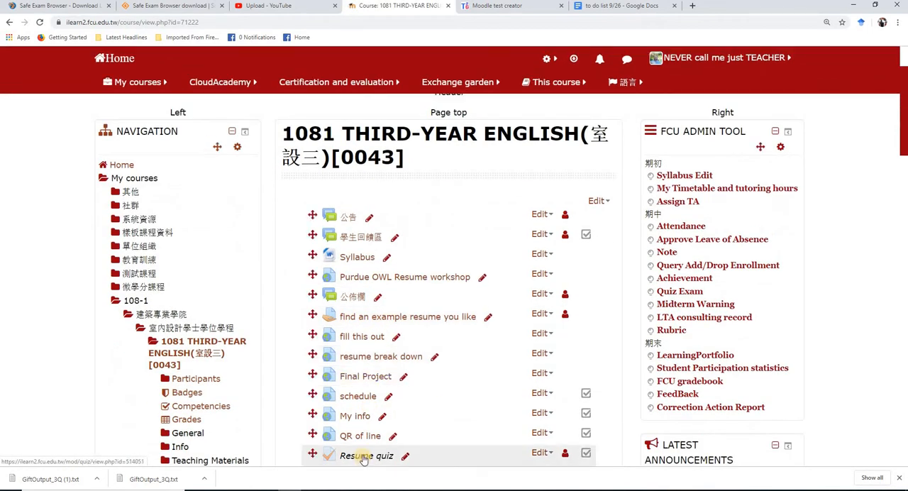
click(363, 457)
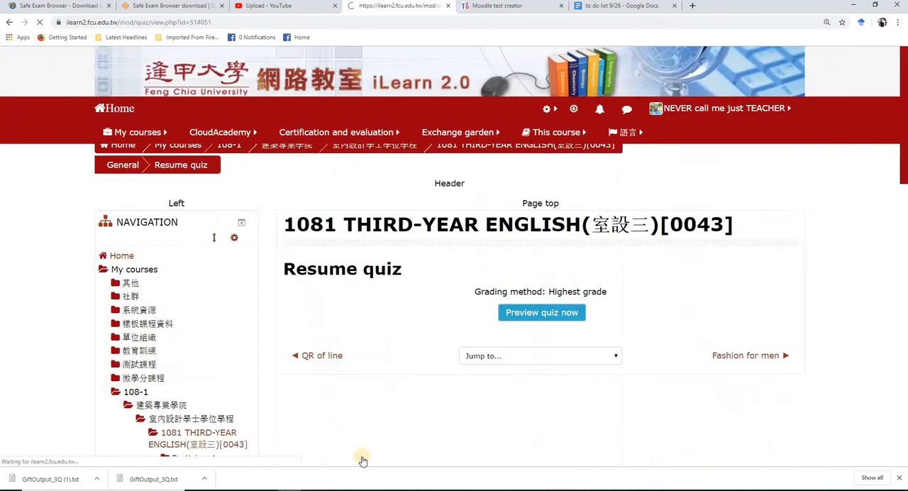
click(539, 319)
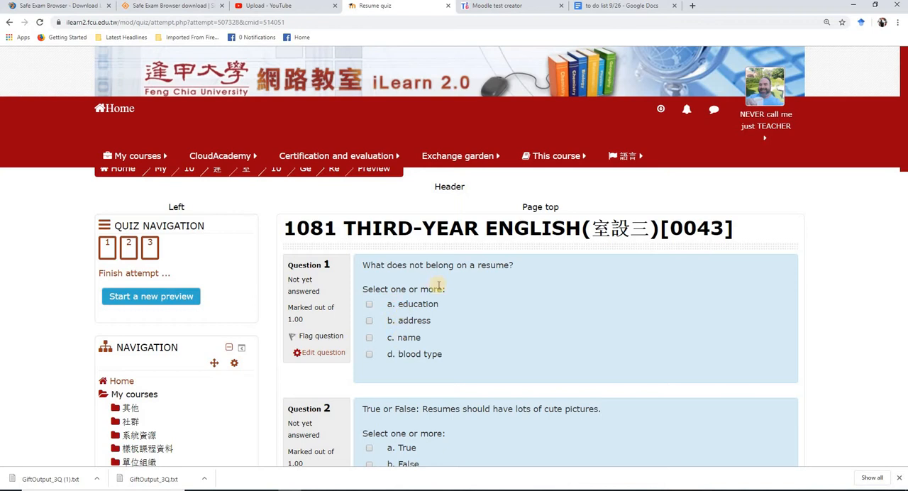
Answer the preview questions with blood type for question 1, False for question 2, and both Resume and CV for question 3
click(369, 355)
scroll(426, 312, down, 2)
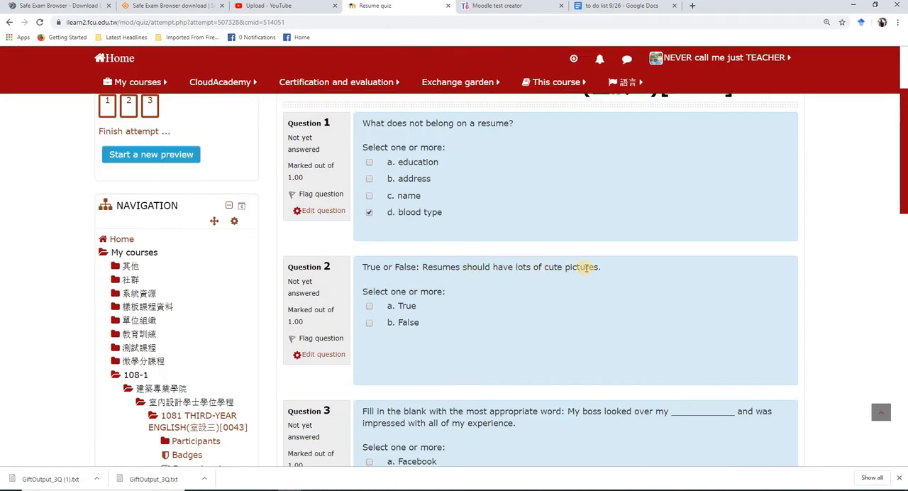
click(369, 324)
scroll(412, 298, down, 2)
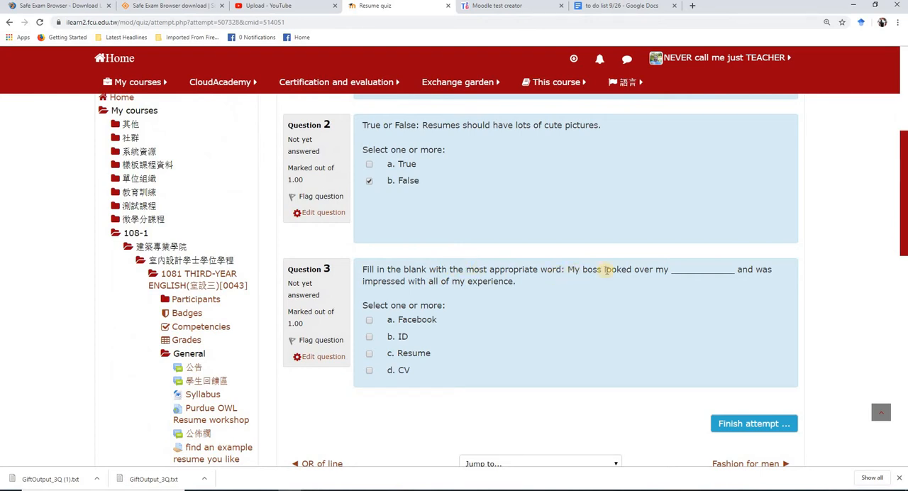
click(368, 355)
click(369, 370)
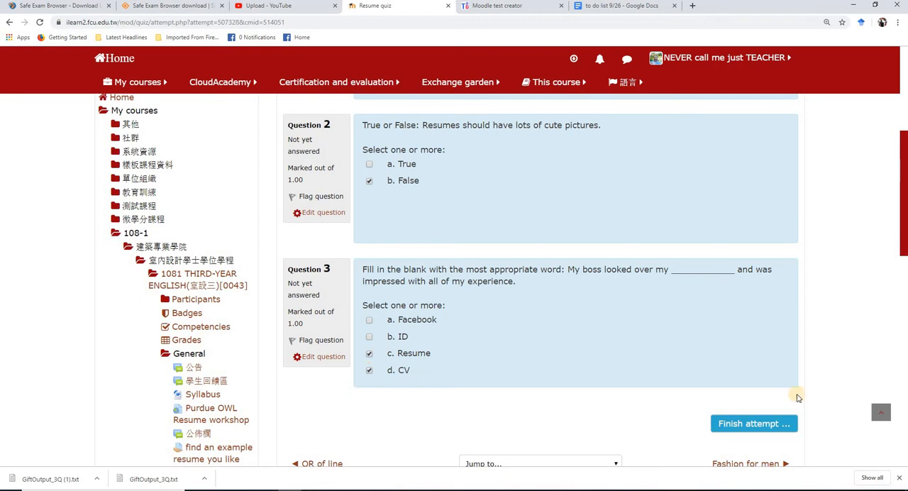
Finish the preview attempt, submit all answers, and view the attempt review with its marks and grade
click(762, 426)
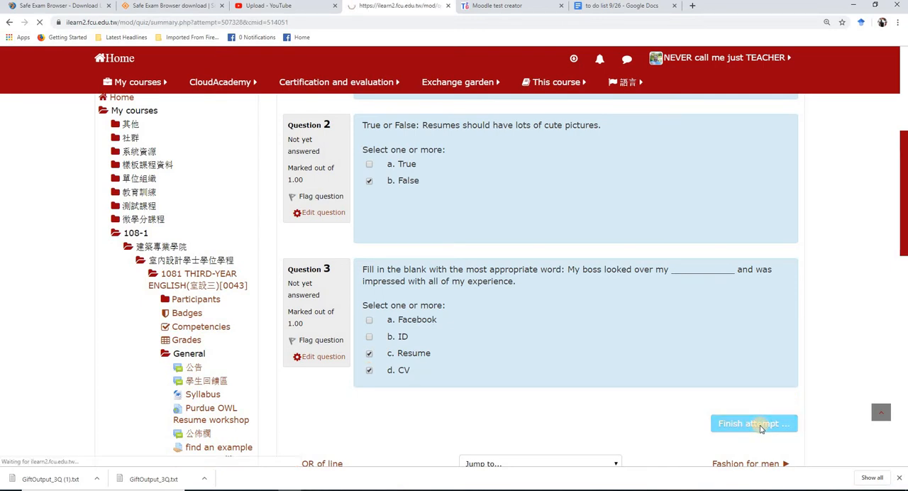
scroll(639, 358, down, 3)
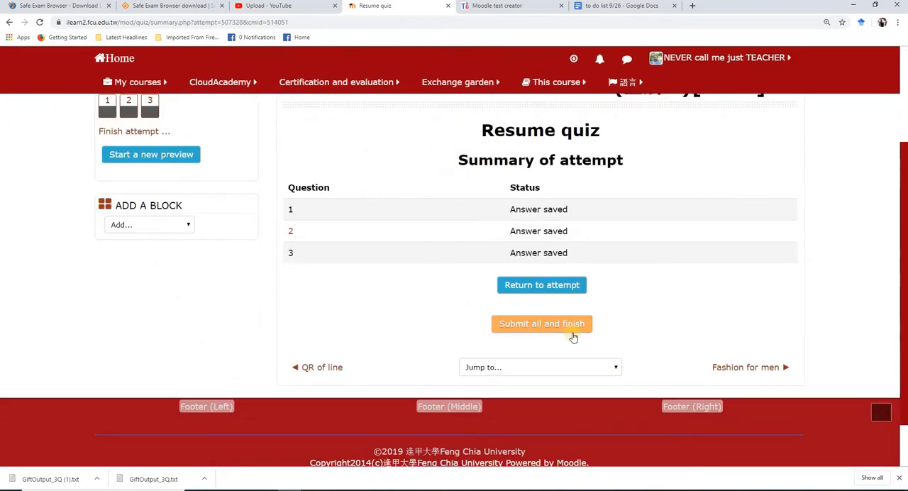
click(559, 325)
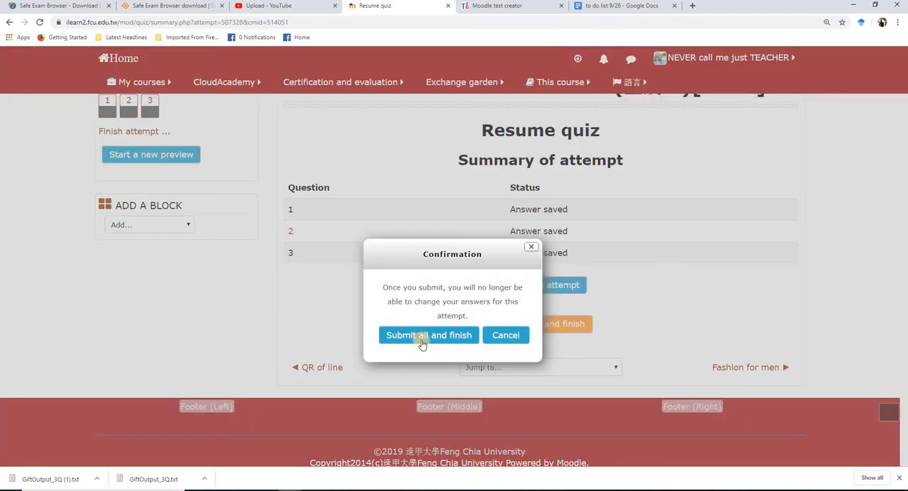
click(421, 338)
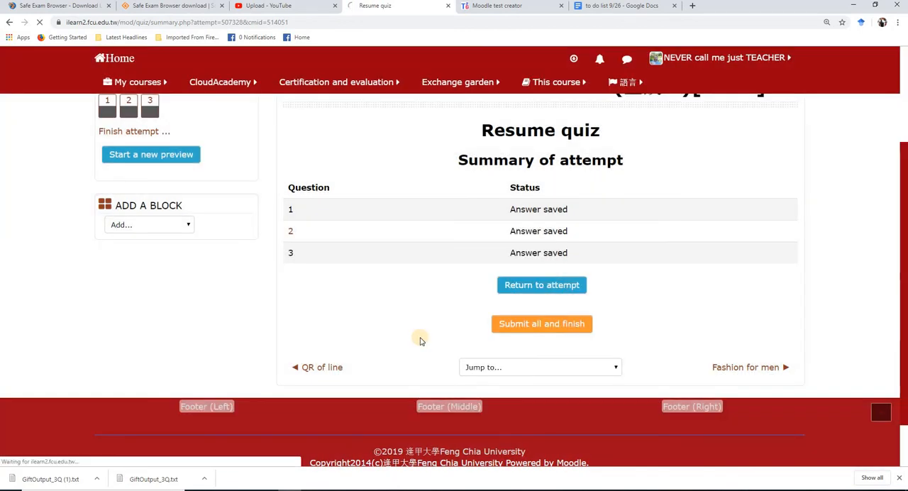
scroll(420, 338, down, 3)
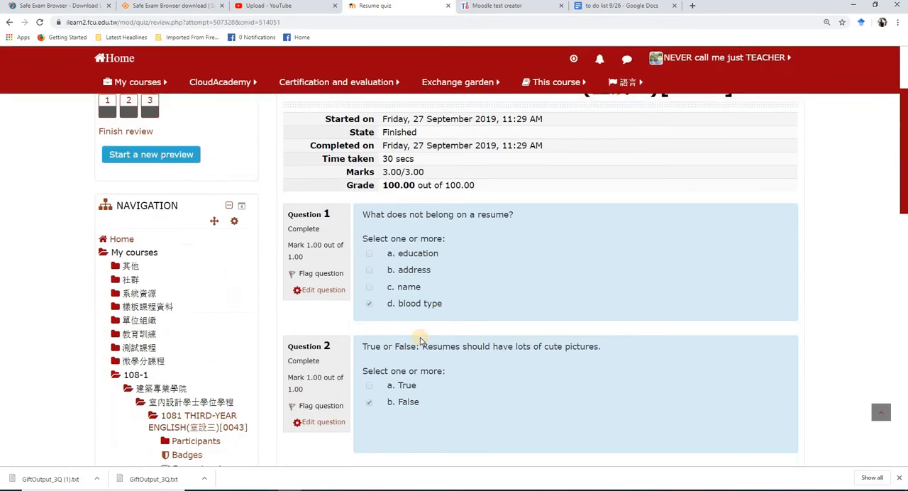